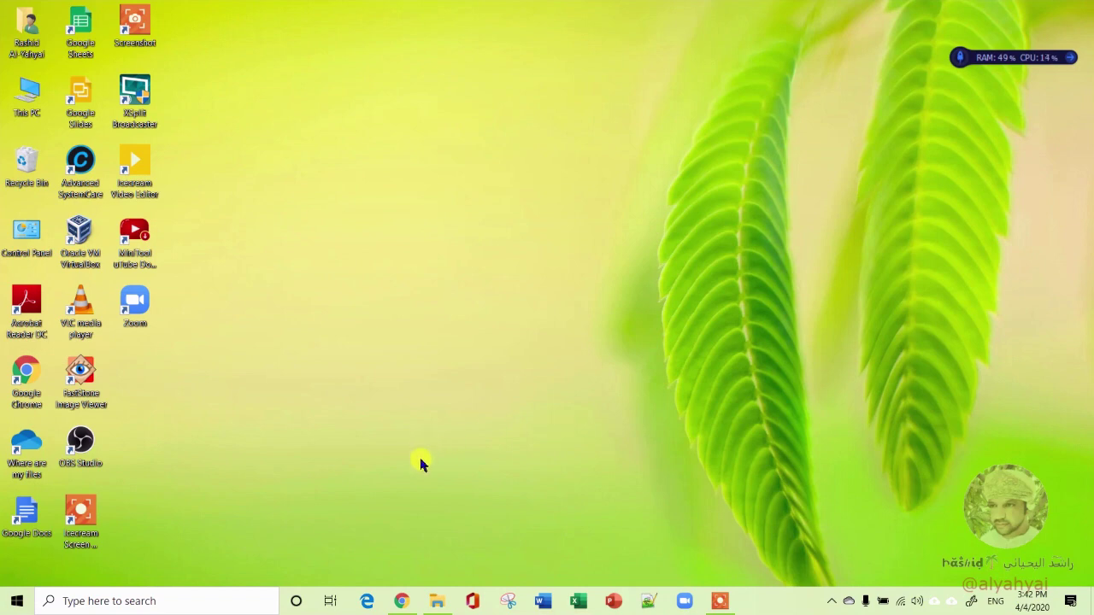
Get the shareable link for Apple peeling and decores.mp4 from the Drive search results and select it
{"action": "left_click", "coordinate": [402, 601]}
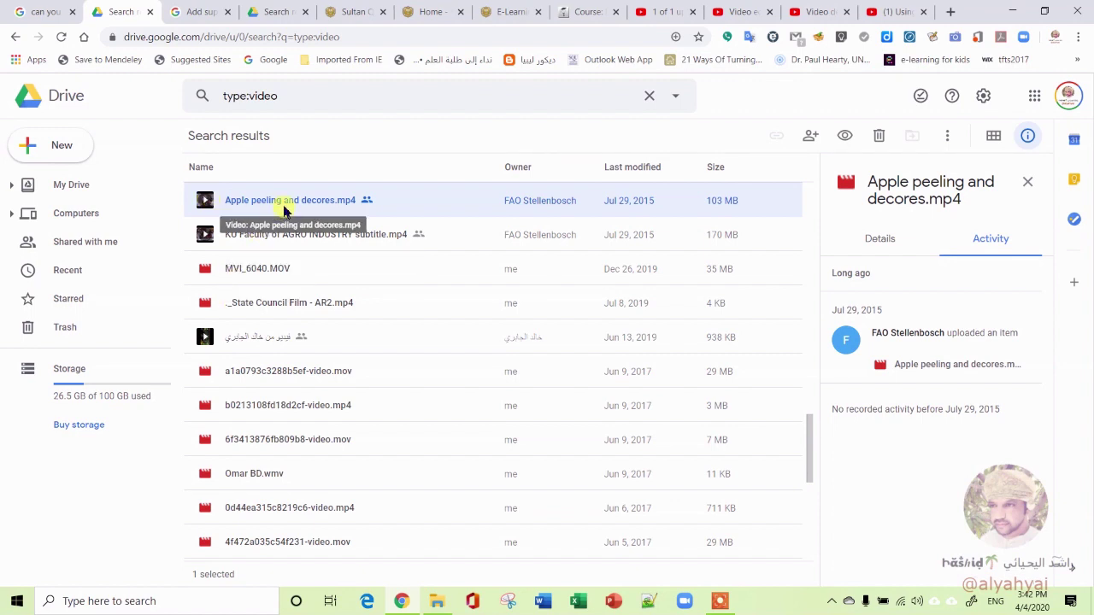
{"action": "right_click", "coordinate": [203, 203]}
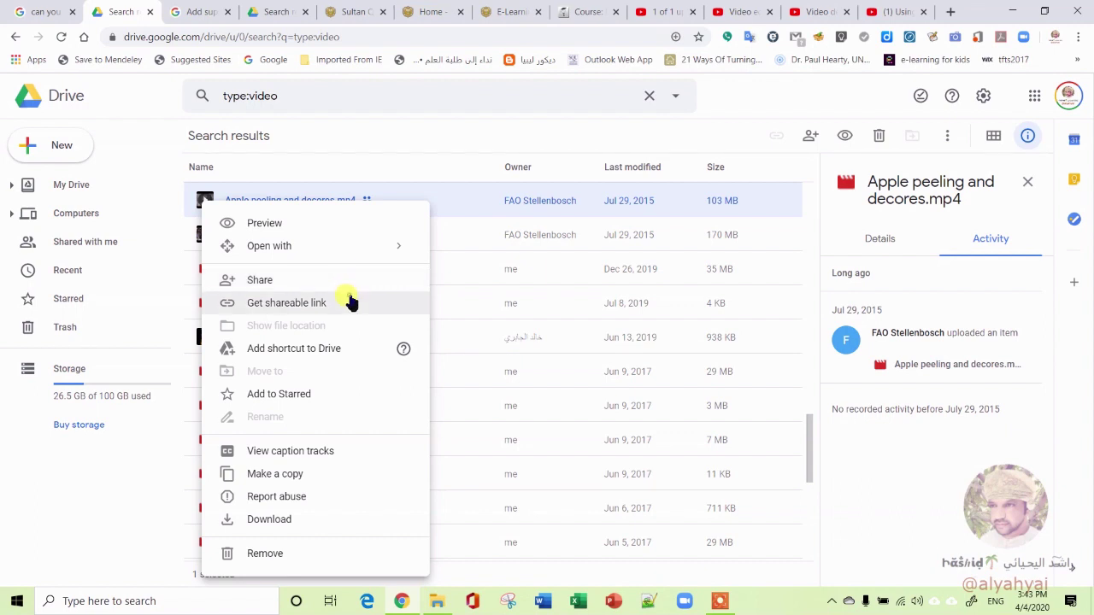
{"action": "left_click", "coordinate": [350, 303]}
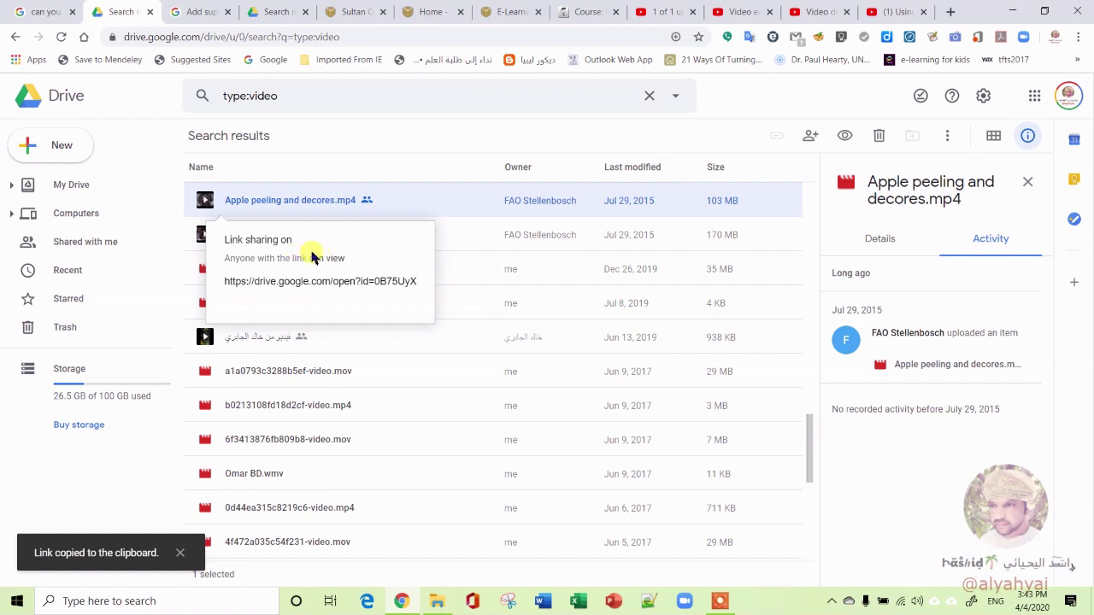
{"action": "left_click", "coordinate": [331, 285]}
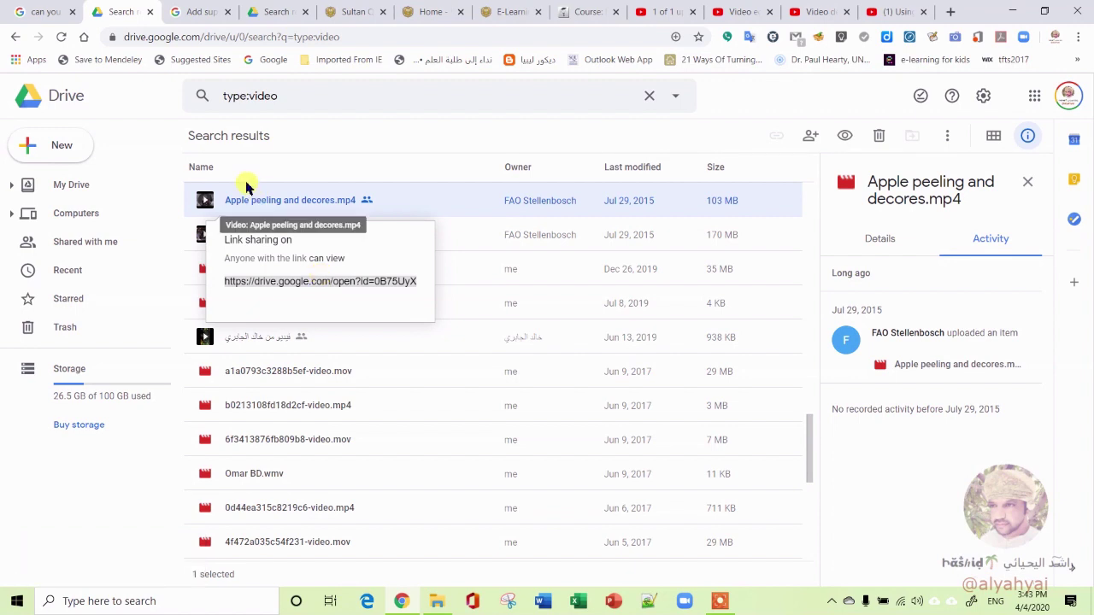
Close the link popup and preview Apple peeling and decores.mp4, testing playback and pausing at 0:05
{"action": "left_click", "coordinate": [203, 202]}
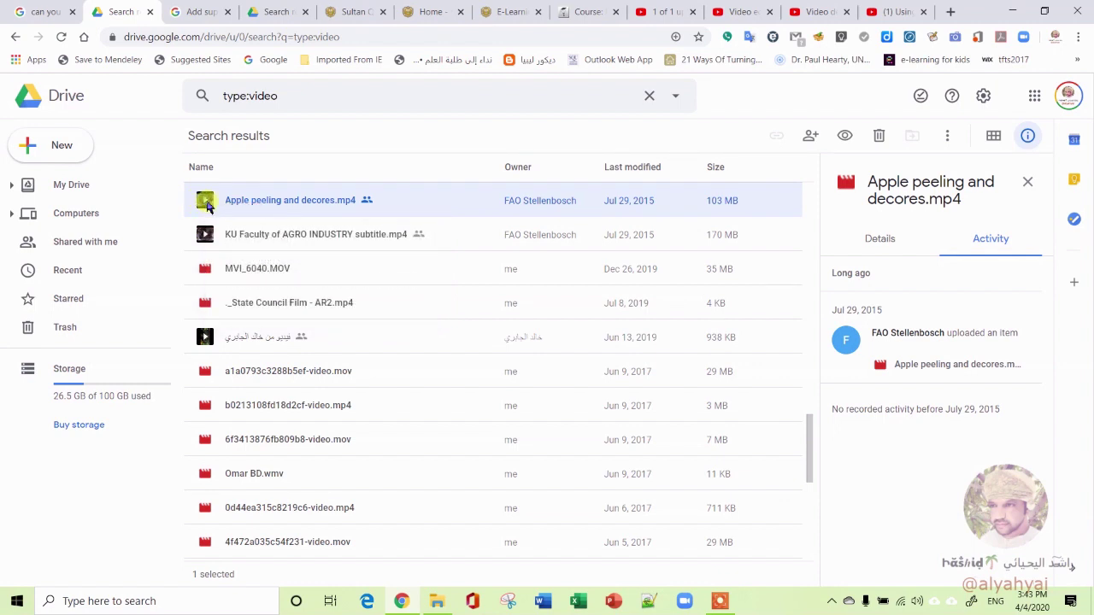
{"action": "scroll", "coordinate": [207, 205], "scroll_direction": "up", "scroll_amount": 1}
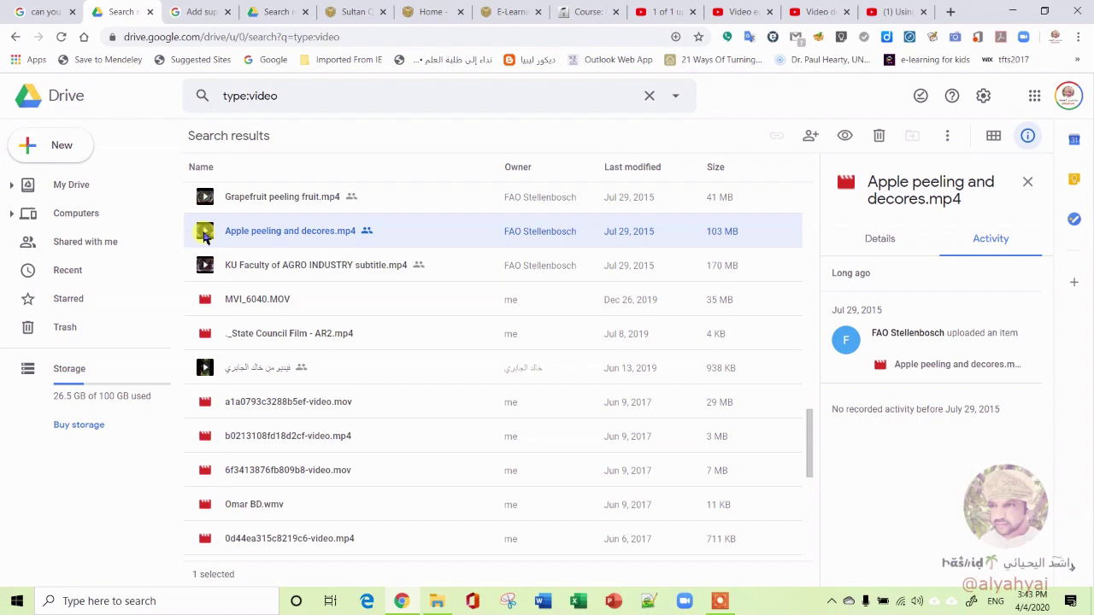
{"action": "double_click", "coordinate": [207, 233]}
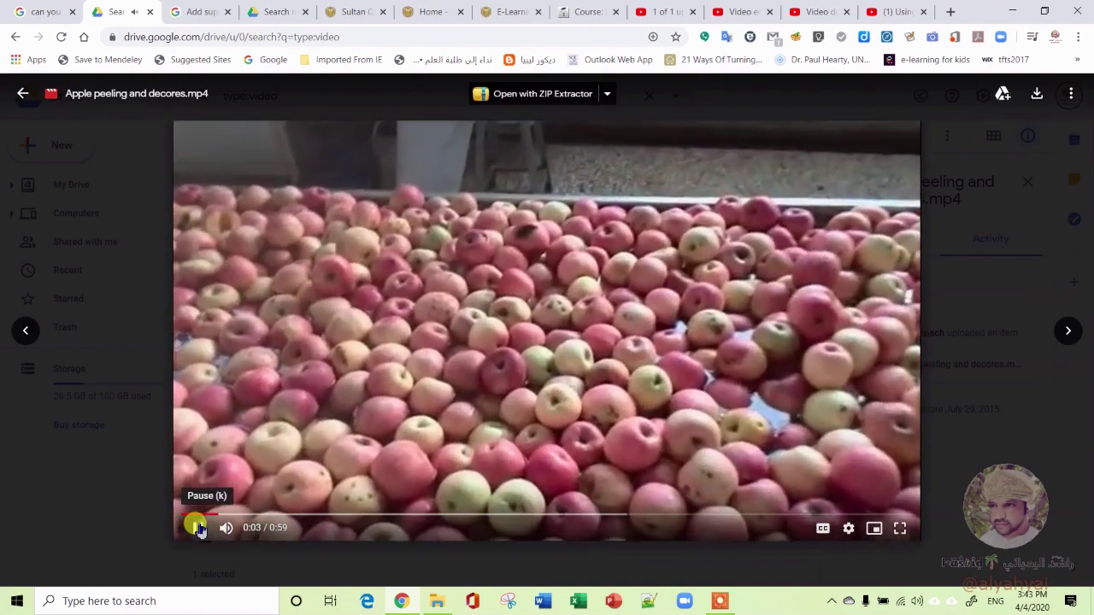
{"action": "left_click", "coordinate": [198, 528]}
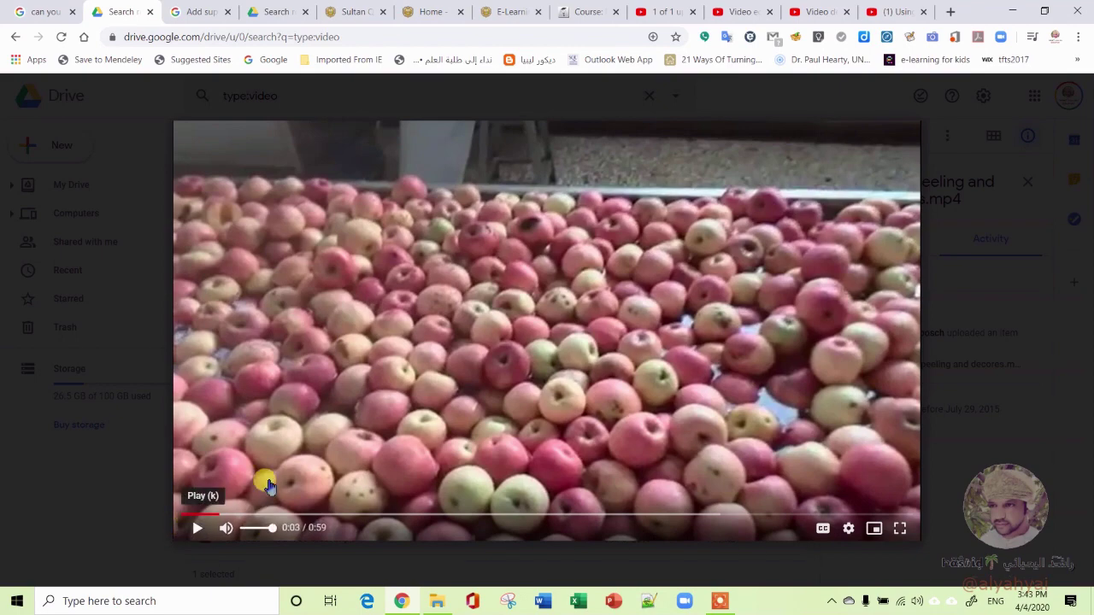
{"action": "left_click", "coordinate": [420, 408]}
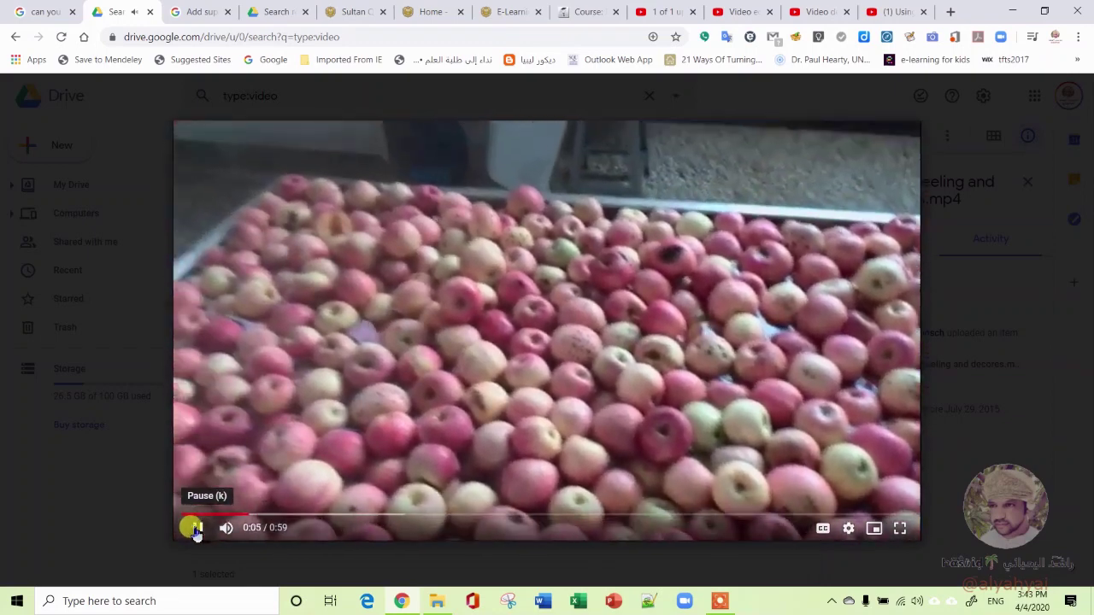
{"action": "left_click", "coordinate": [196, 528]}
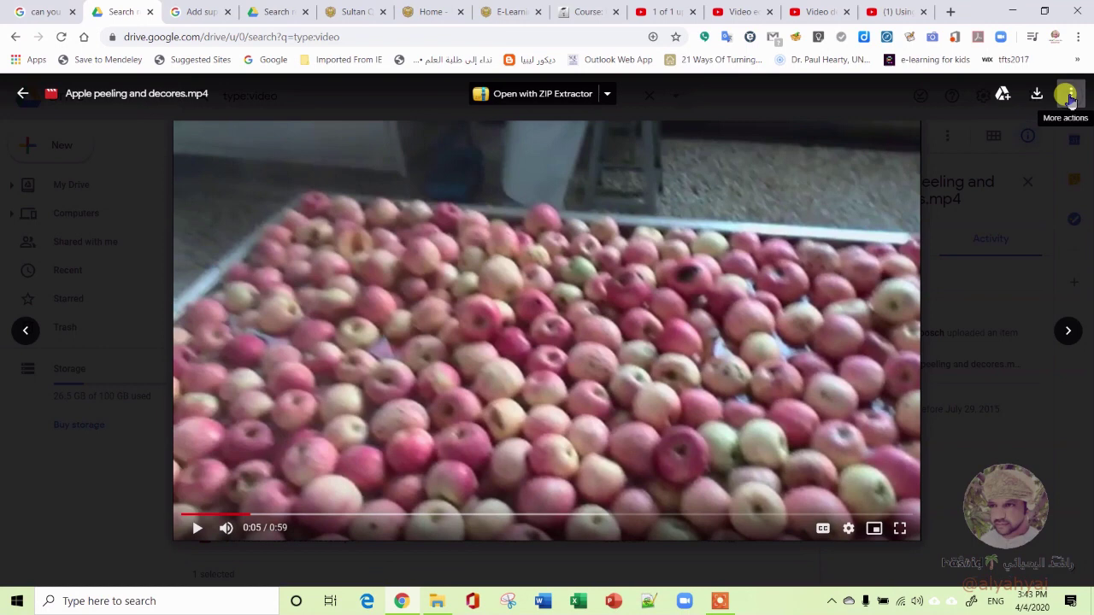
{"action": "left_click", "coordinate": [1070, 96]}
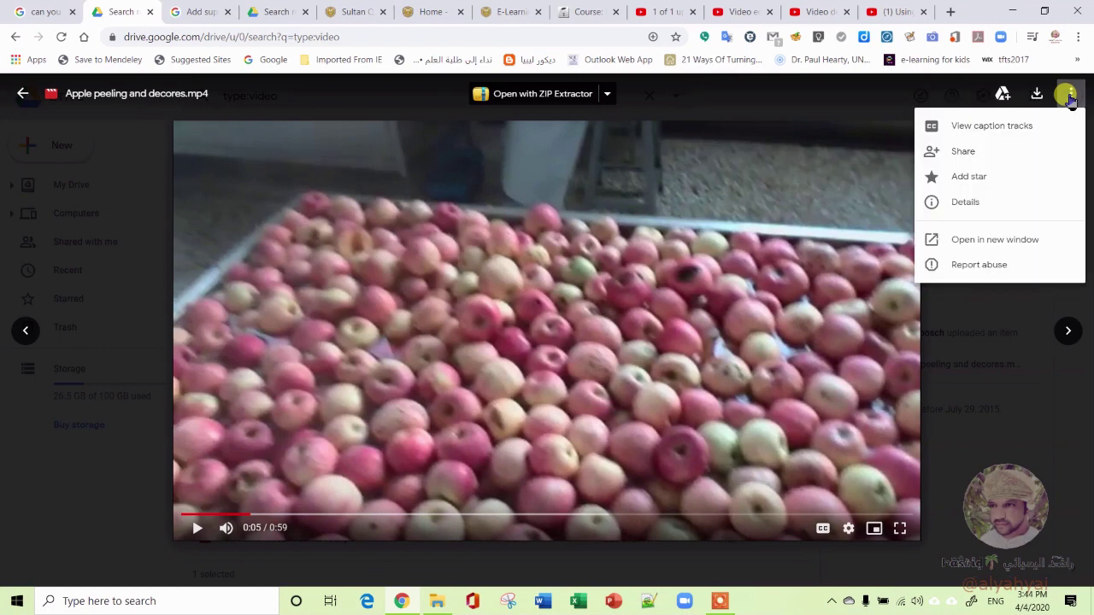
{"action": "left_click", "coordinate": [1019, 158]}
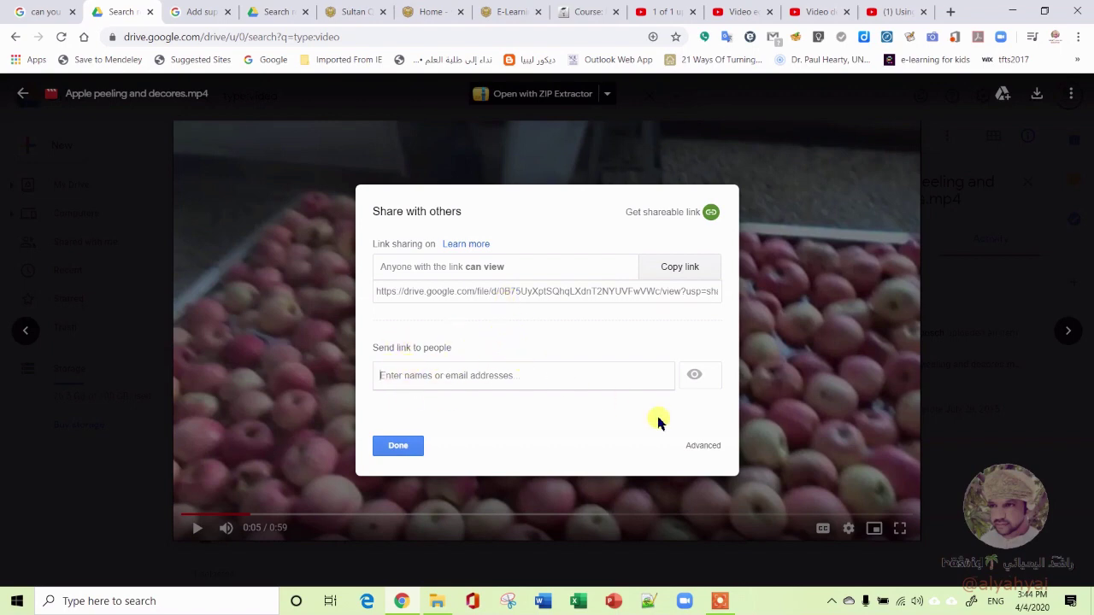
{"action": "left_click", "coordinate": [714, 445]}
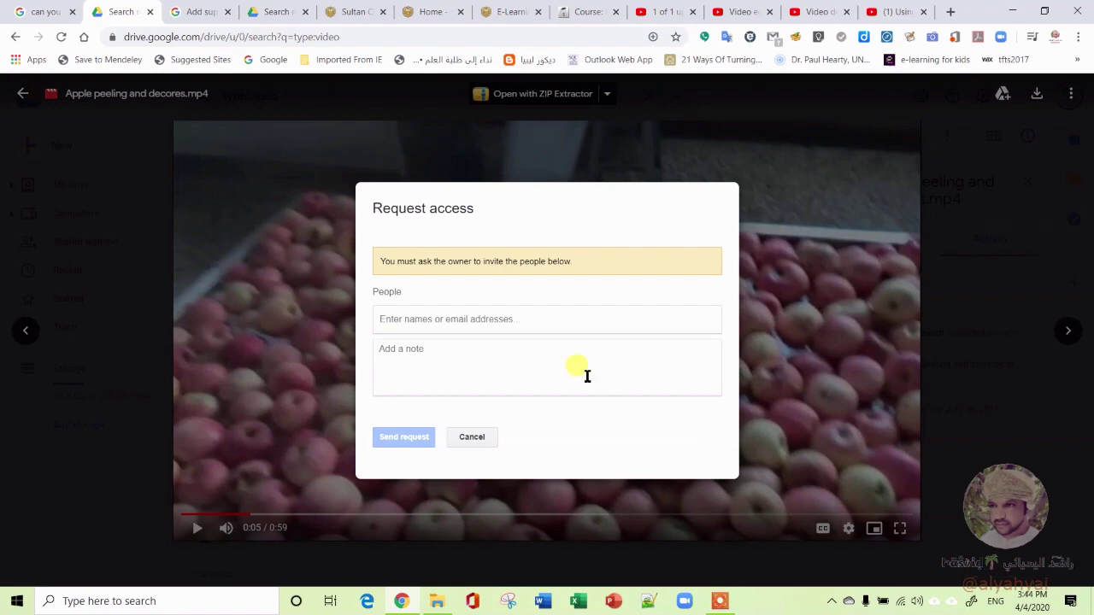
{"action": "left_click", "coordinate": [472, 437]}
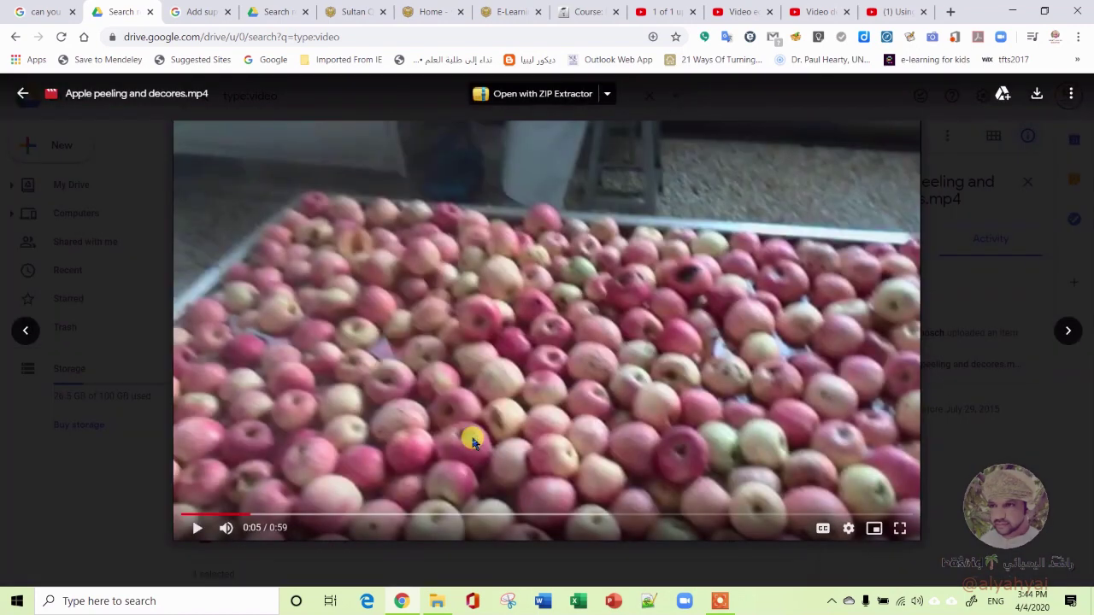
Show the video's Embed item iframe code from its own page and select all of it
{"action": "left_click", "coordinate": [1068, 94]}
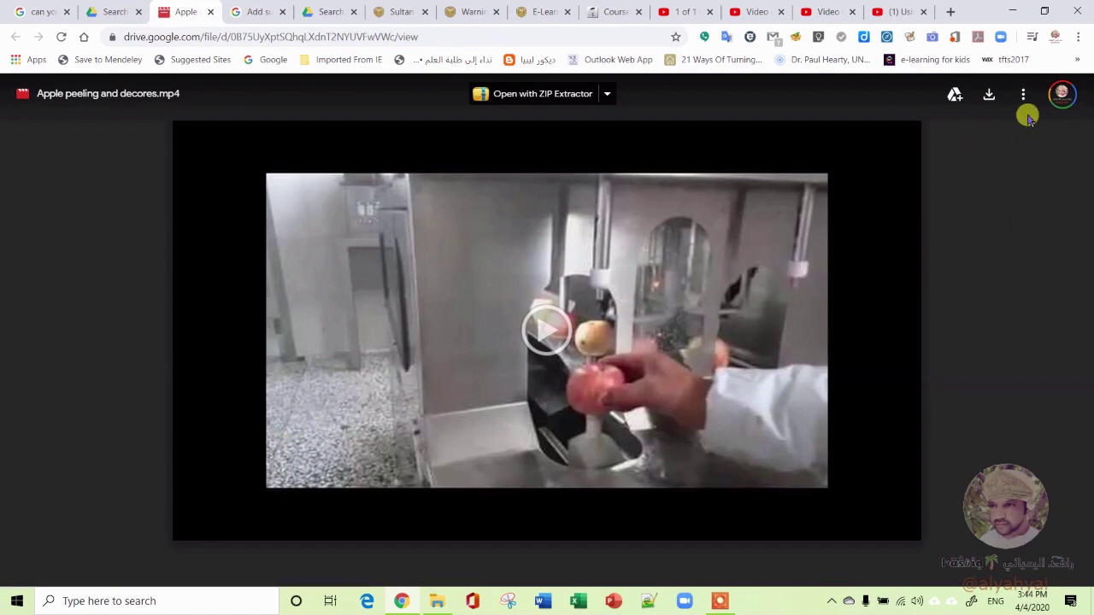
{"action": "left_click", "coordinate": [1022, 96]}
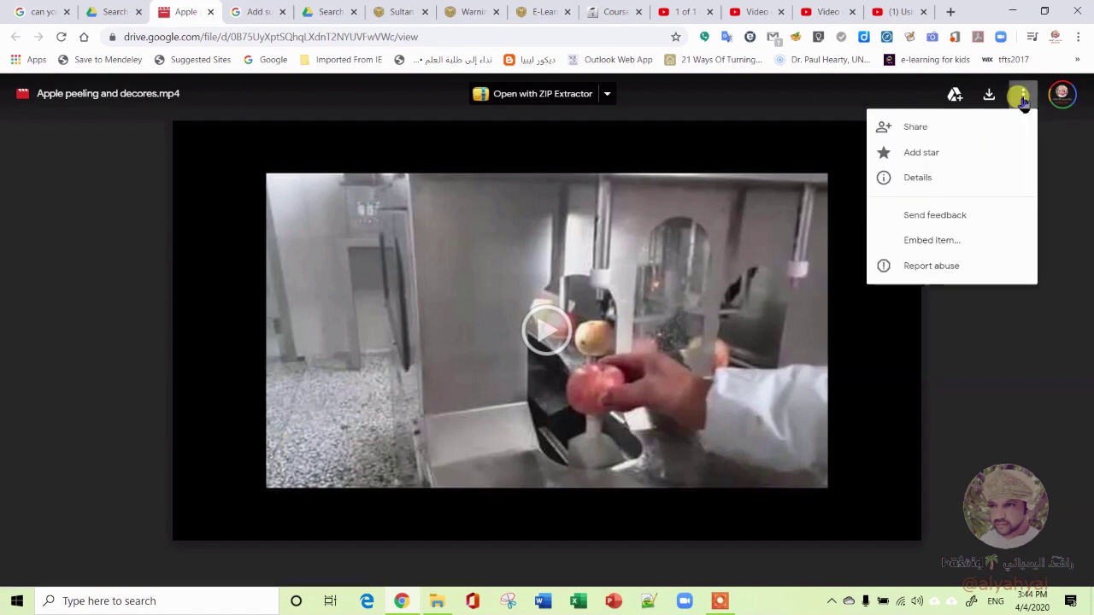
{"action": "left_click", "coordinate": [957, 240]}
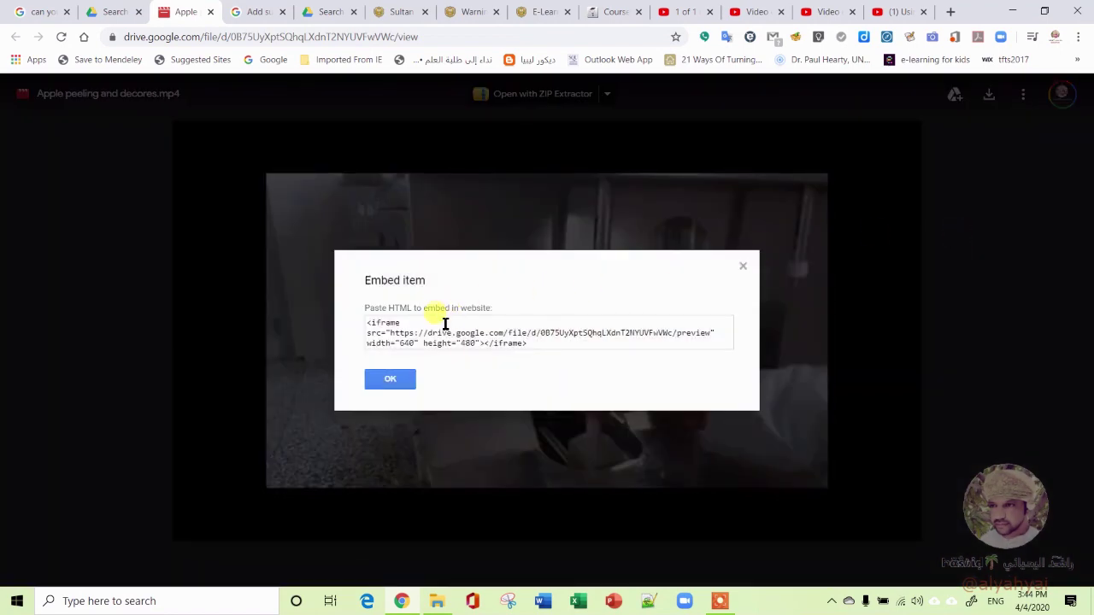
{"action": "left_click", "coordinate": [444, 324]}
{"action": "key", "text": "ctrl+a"}
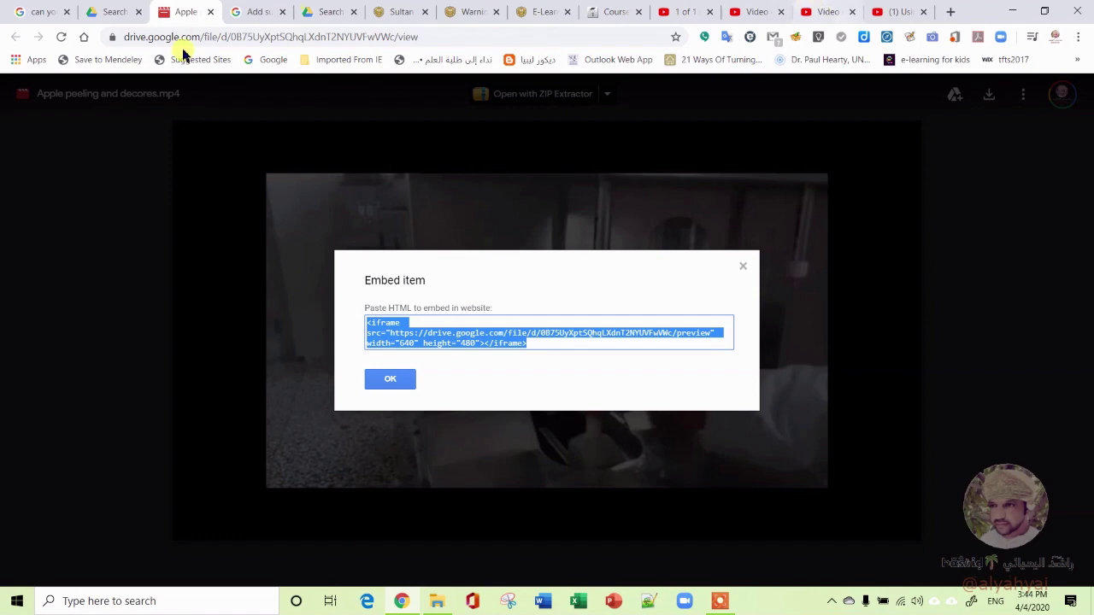
On the Moodle course page, add a Page resource to the COVID19 section
{"action": "left_click", "coordinate": [597, 10]}
{"action": "scroll", "coordinate": [453, 310], "scroll_direction": "down", "scroll_amount": 5}
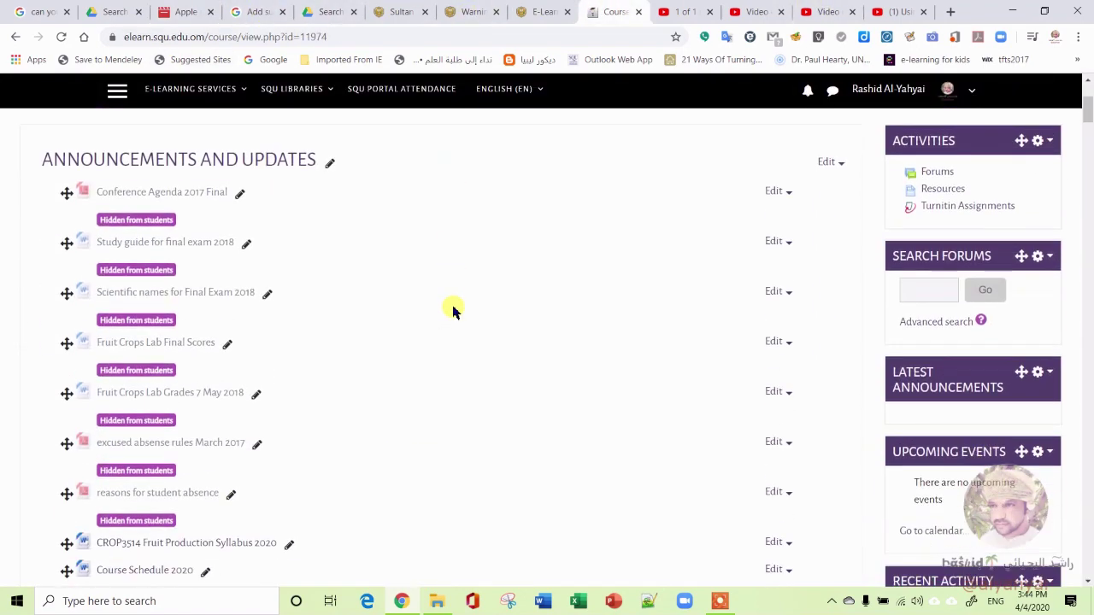
{"action": "scroll", "coordinate": [453, 310], "scroll_direction": "up", "scroll_amount": 5}
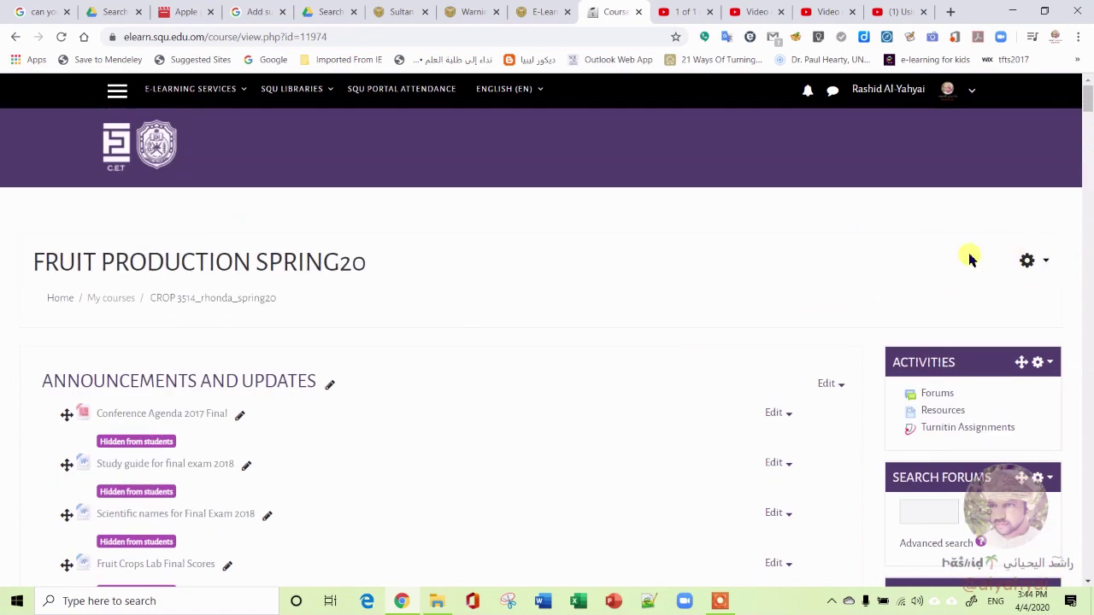
{"action": "scroll", "coordinate": [647, 385], "scroll_direction": "down", "scroll_amount": 10}
{"action": "scroll", "coordinate": [647, 389], "scroll_direction": "up", "scroll_amount": 4}
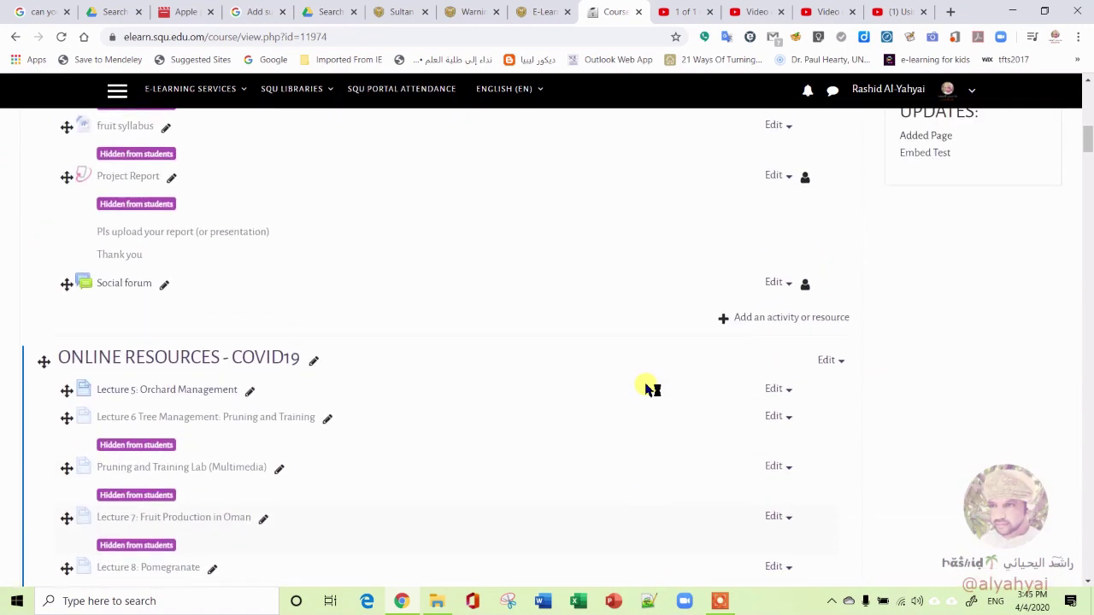
{"action": "scroll", "coordinate": [647, 388], "scroll_direction": "down", "scroll_amount": 6}
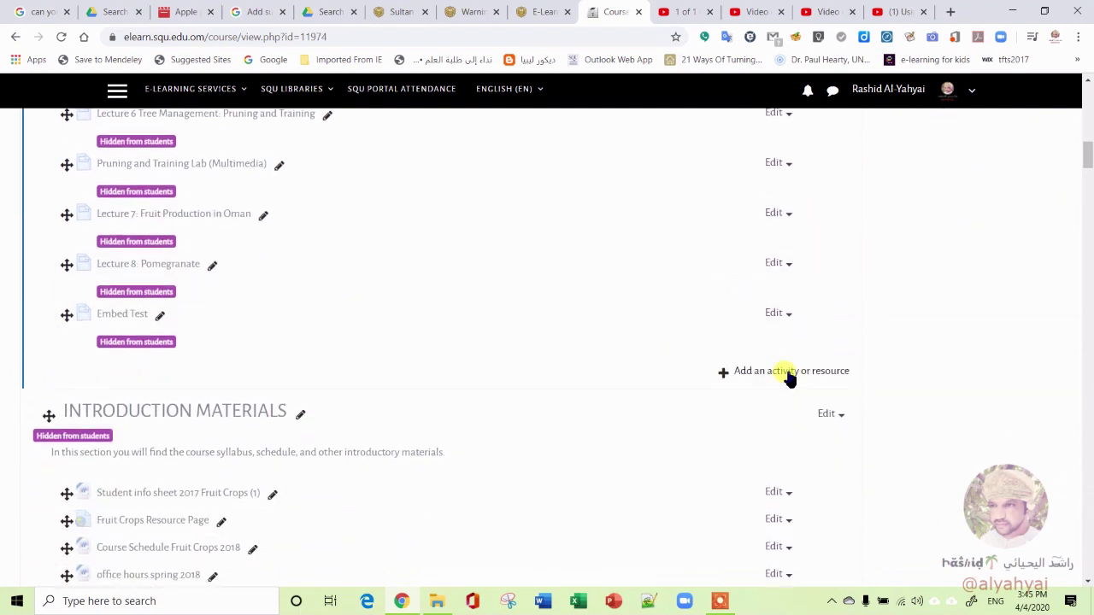
{"action": "left_click", "coordinate": [789, 372]}
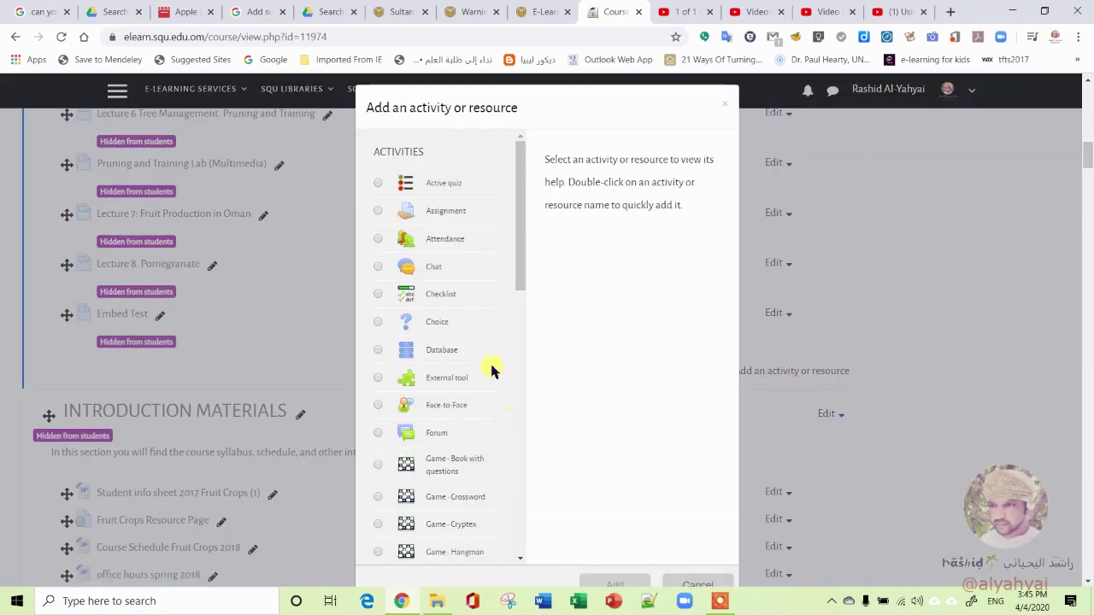
{"action": "left_click_drag", "start_coordinate": [518, 267], "coordinate": [527, 553]}
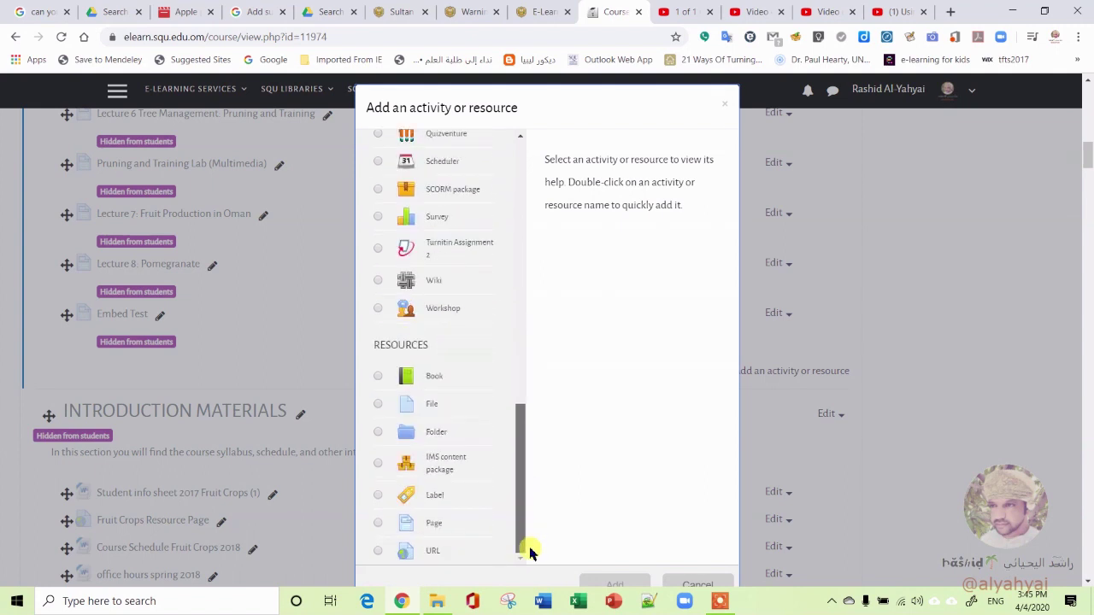
{"action": "left_click", "coordinate": [377, 525]}
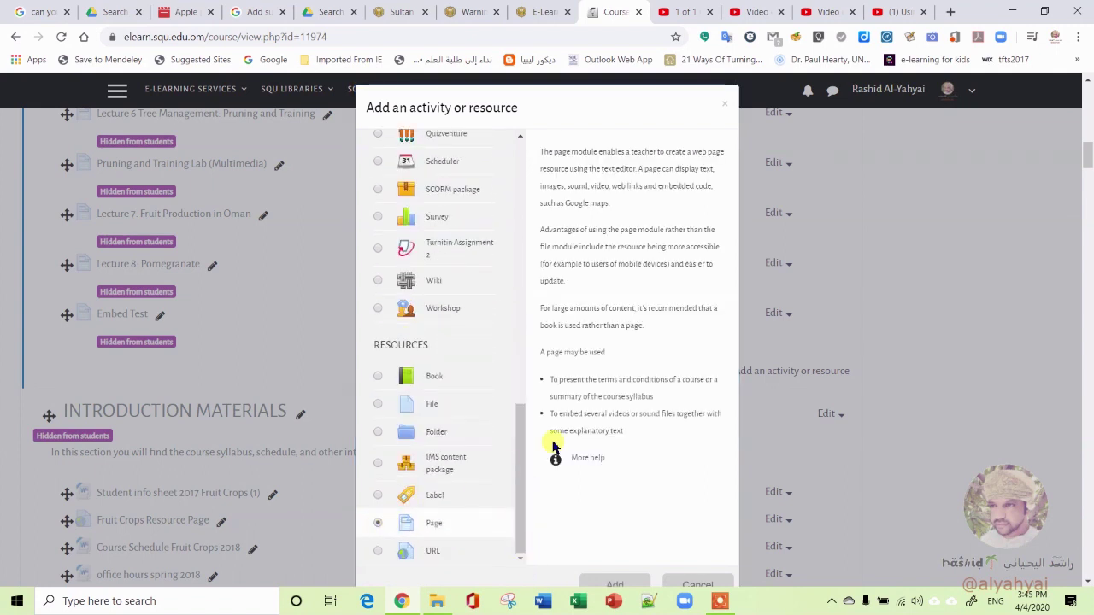
{"action": "left_click", "coordinate": [627, 587]}
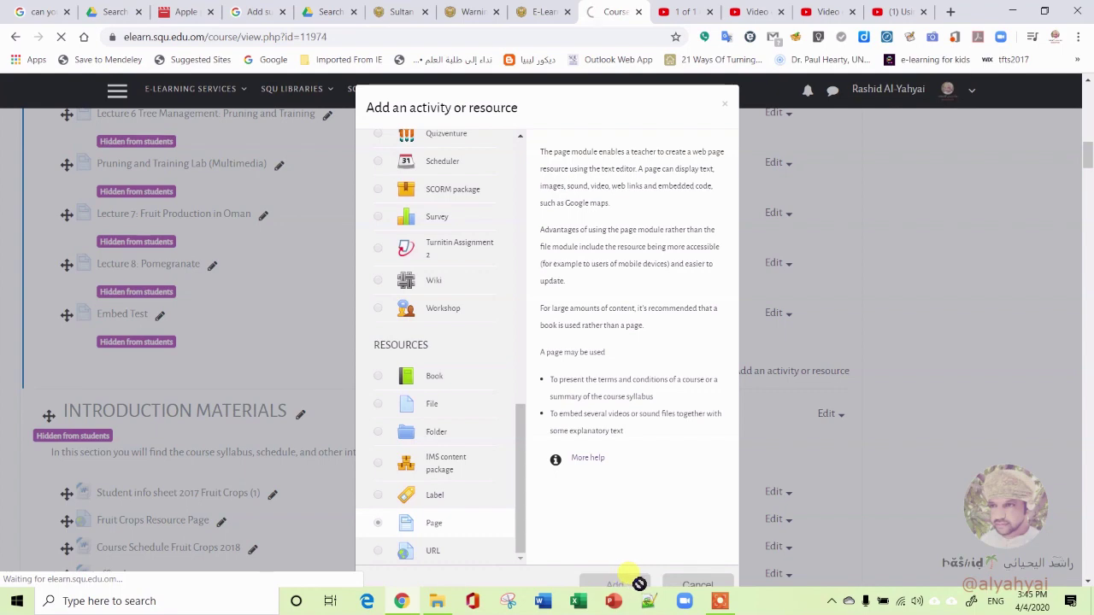
Name the new page 'peeling of Grapefruit', fixing the mistyped letter
{"action": "scroll", "coordinate": [650, 436], "scroll_direction": "down", "scroll_amount": 5}
{"action": "scroll", "coordinate": [613, 414], "scroll_direction": "down", "scroll_amount": 2}
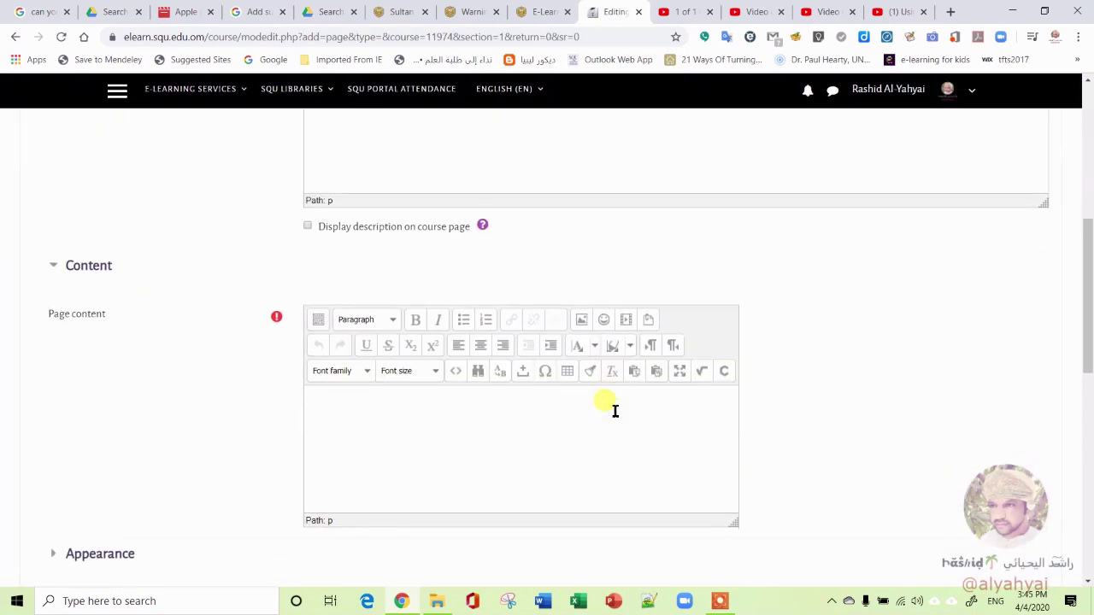
{"action": "scroll", "coordinate": [430, 325], "scroll_direction": "up", "scroll_amount": 4}
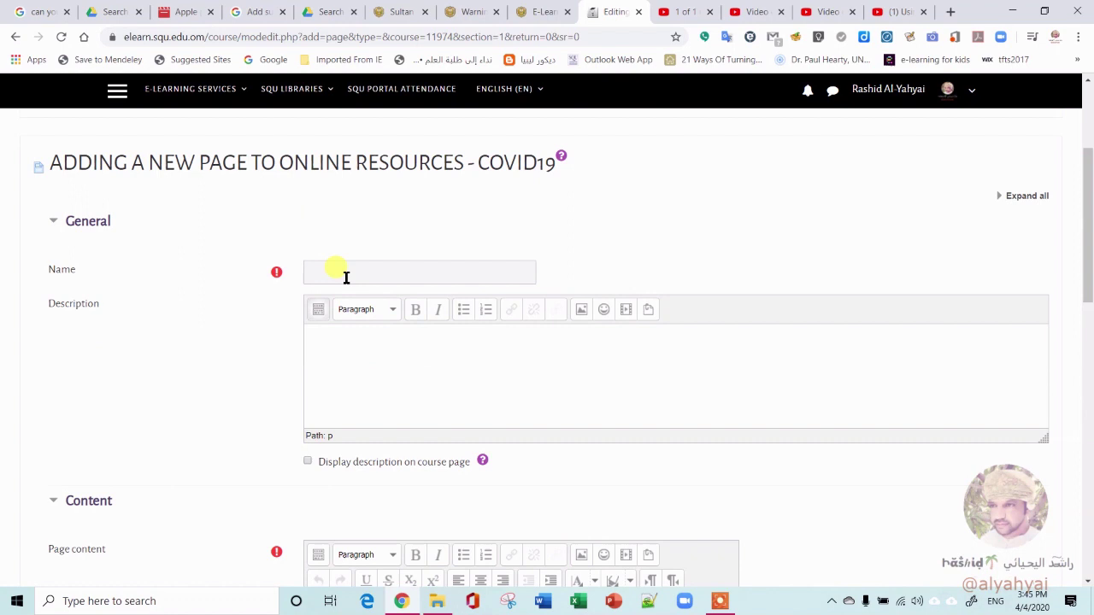
{"action": "left_click", "coordinate": [346, 274]}
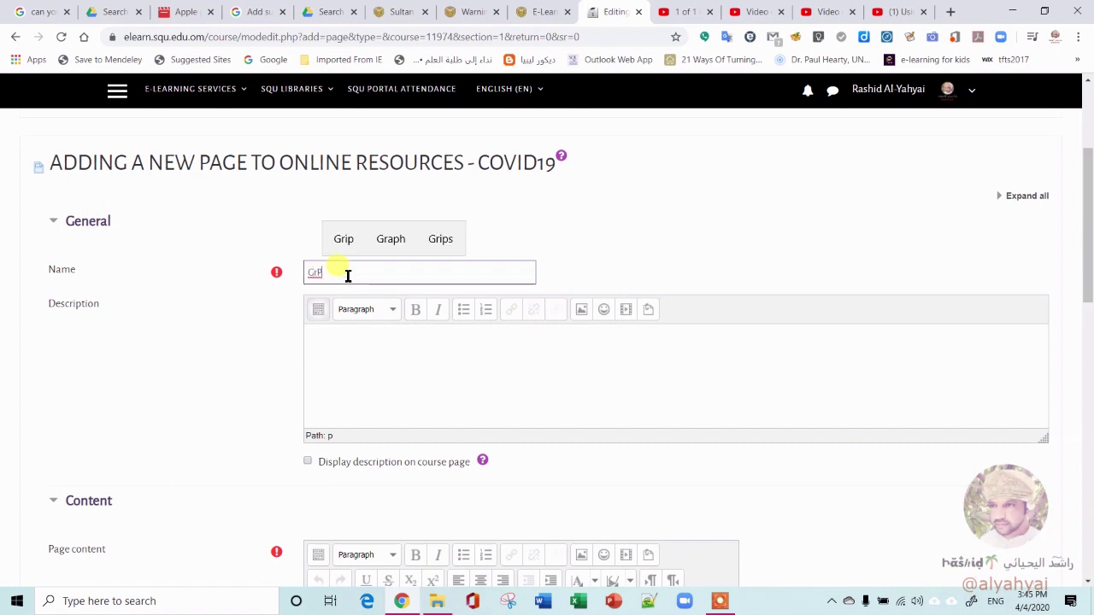
{"action": "key", "text": "BackSpace"}
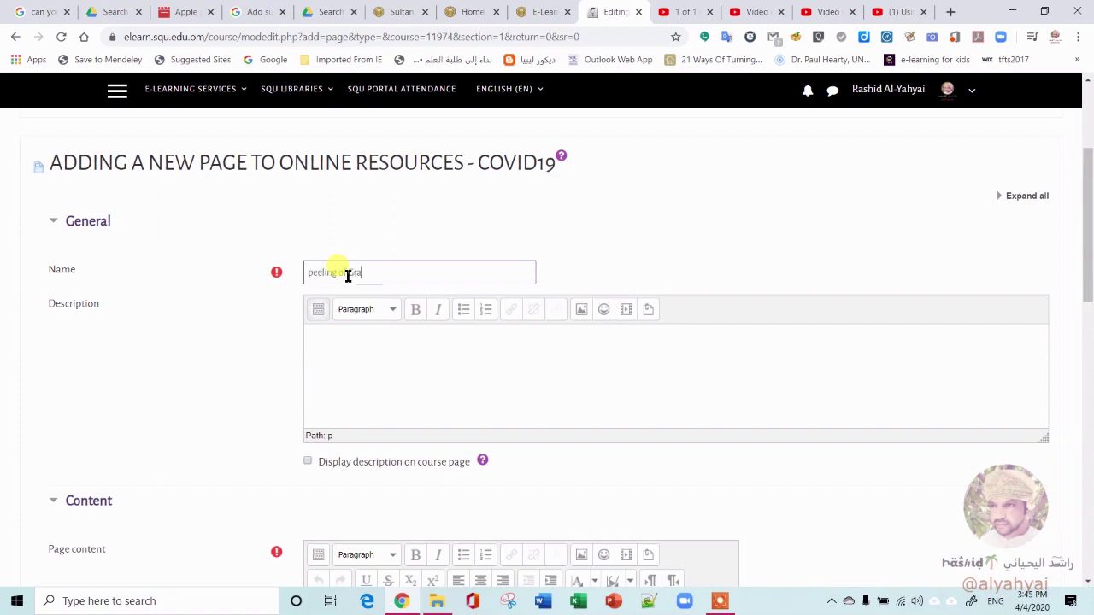
{"action": "type", "text": "ruit"}
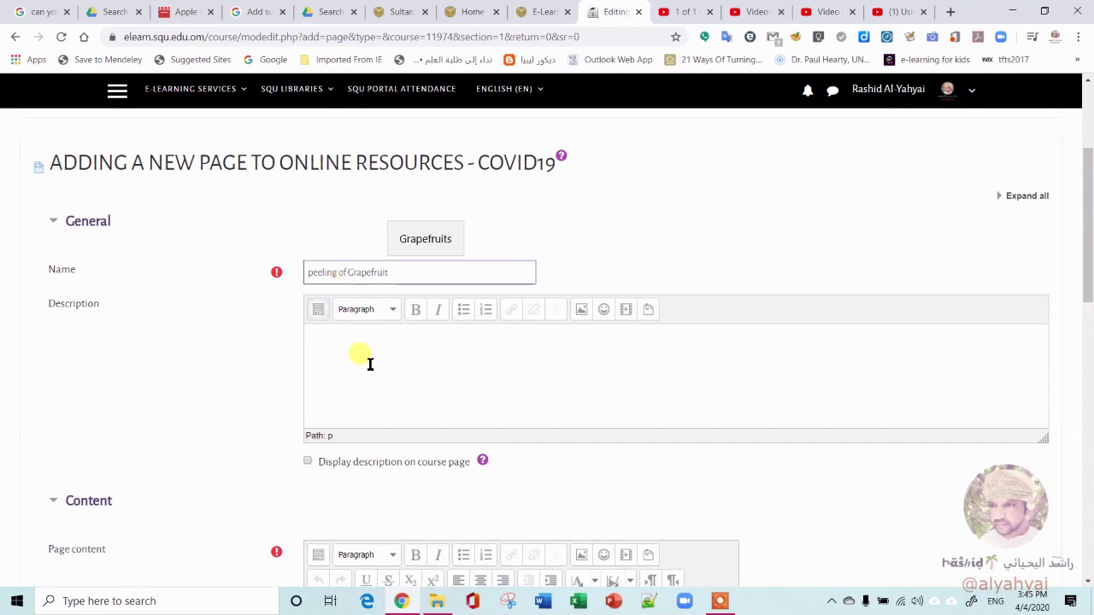
Add the description 'Machines' and expand the content editor's full toolbar
{"action": "left_click", "coordinate": [370, 367]}
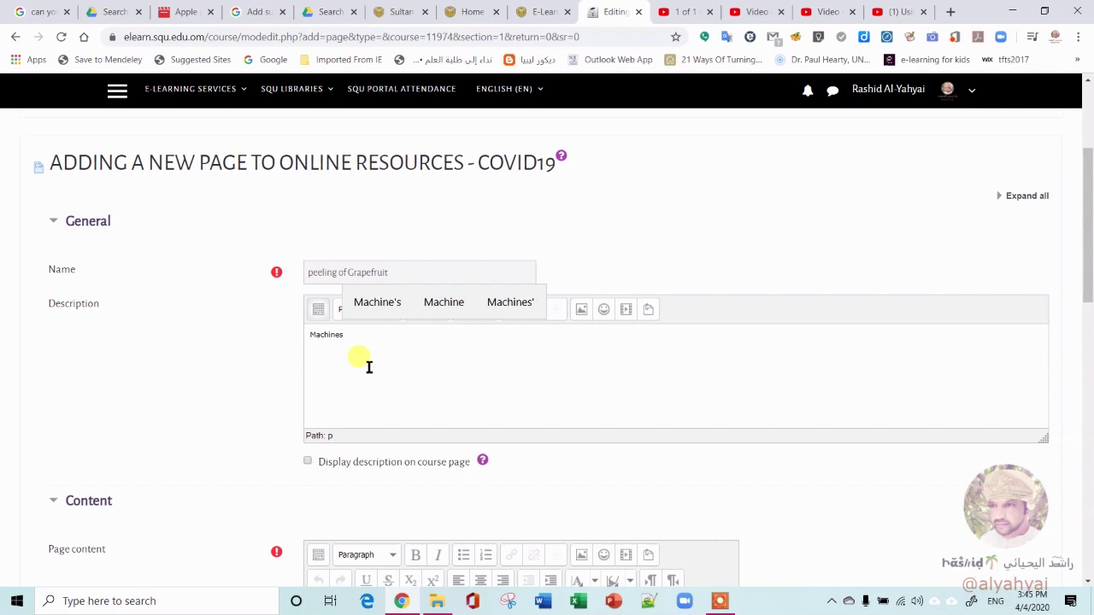
{"action": "scroll", "coordinate": [369, 367], "scroll_direction": "down", "scroll_amount": 5}
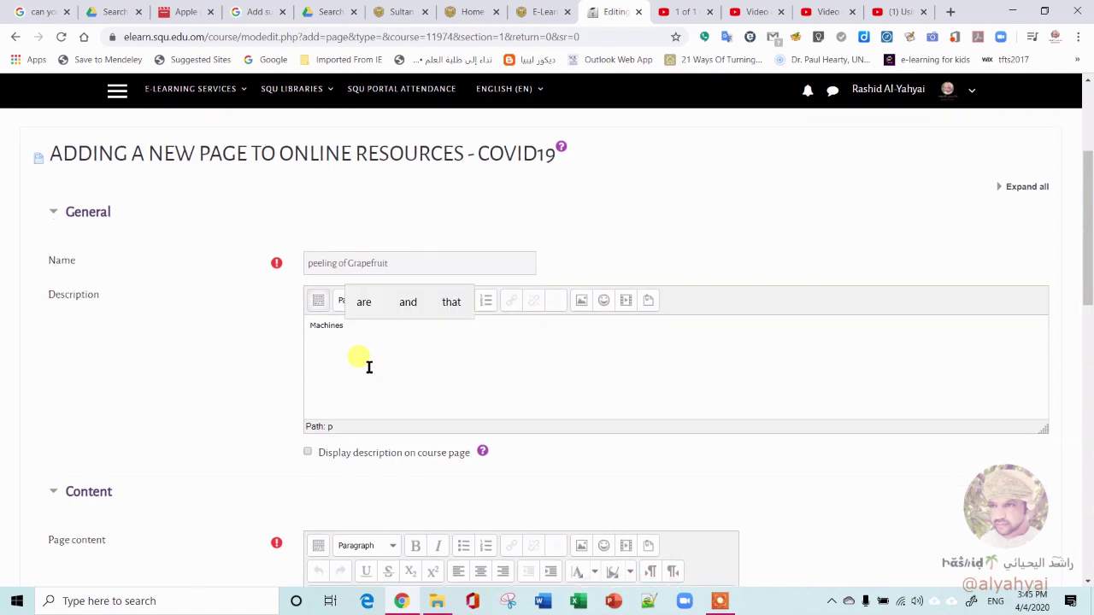
{"action": "scroll", "coordinate": [369, 367], "scroll_direction": "up", "scroll_amount": 1}
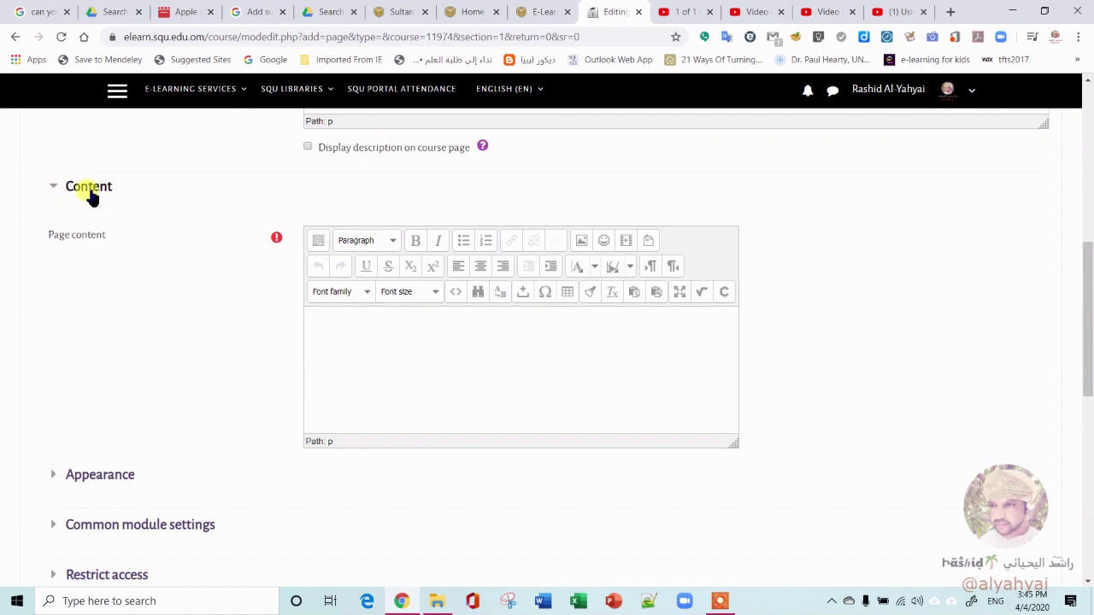
{"action": "left_click", "coordinate": [318, 241]}
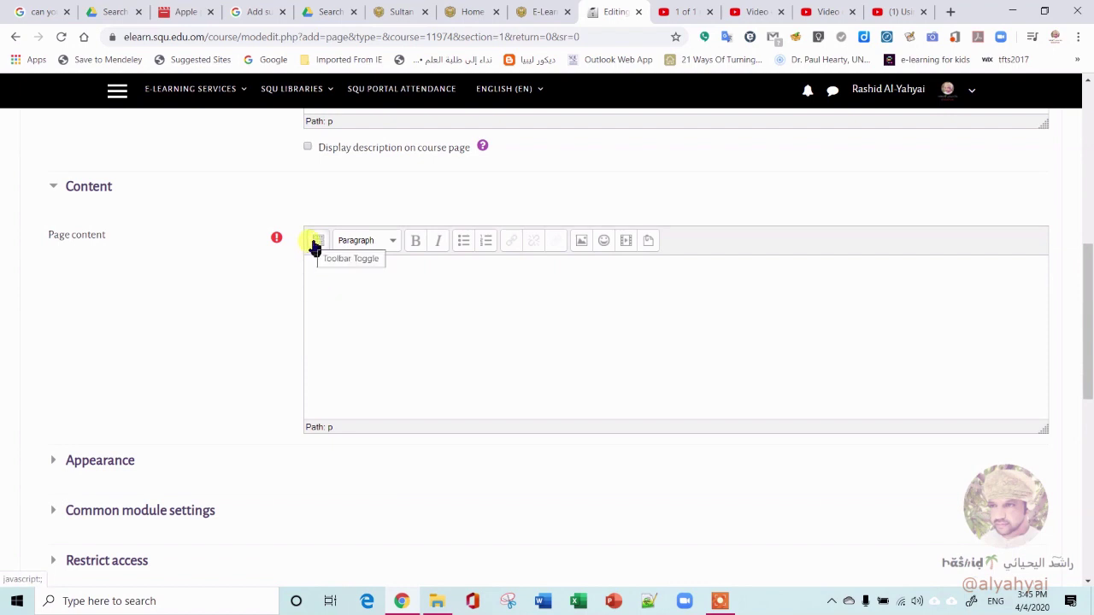
{"action": "left_click", "coordinate": [315, 244]}
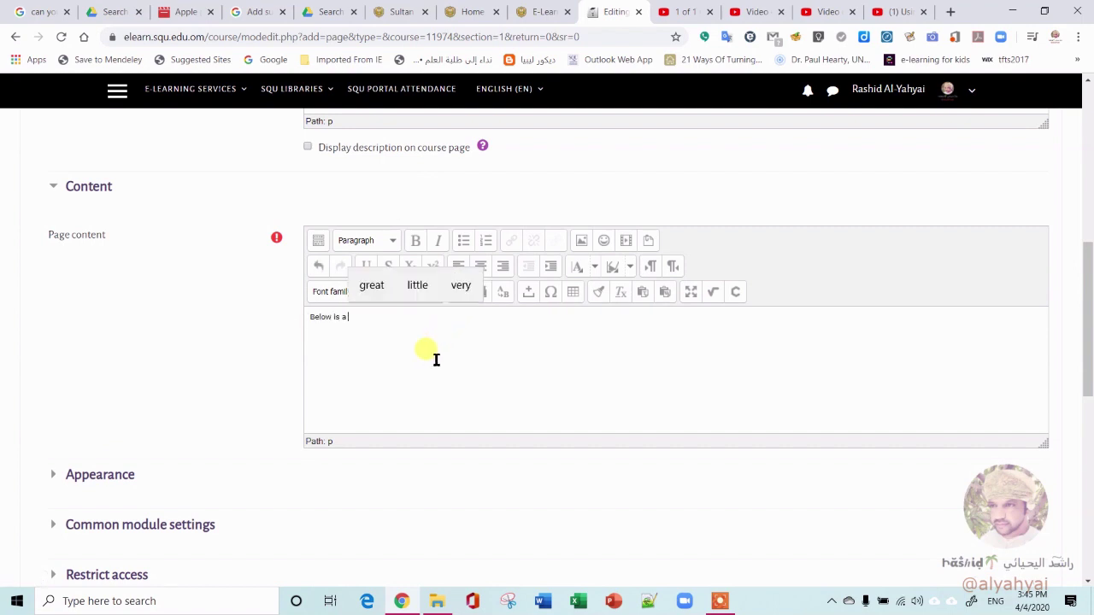
Write 'Below is a video from Google Drive that is publically shared.' as the Page content intro
{"action": "type", "text": "video from"}
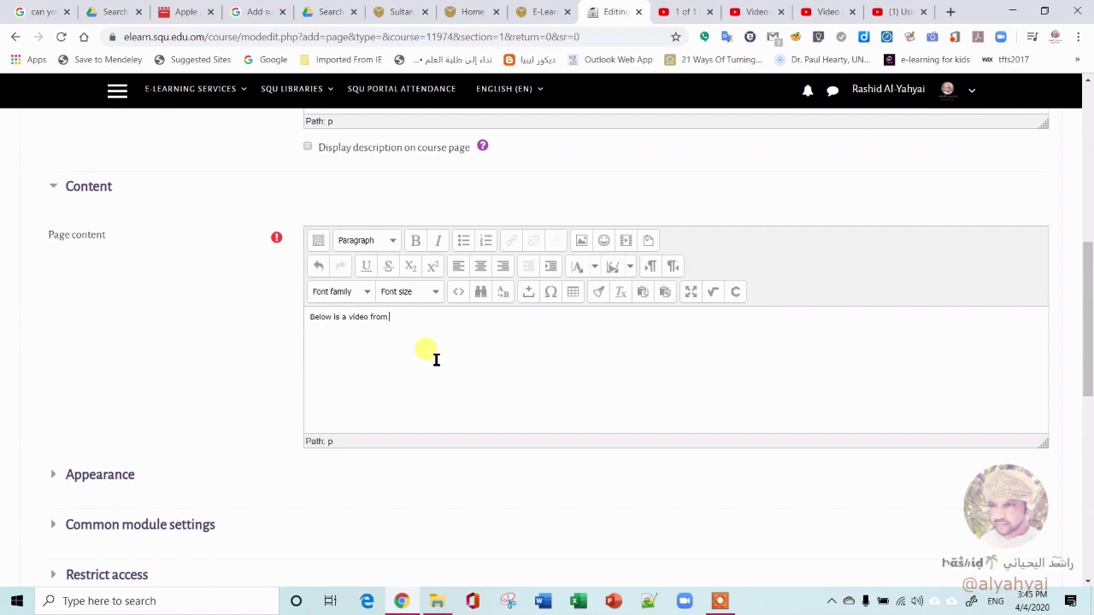
{"action": "type", "text": " Google Dr"}
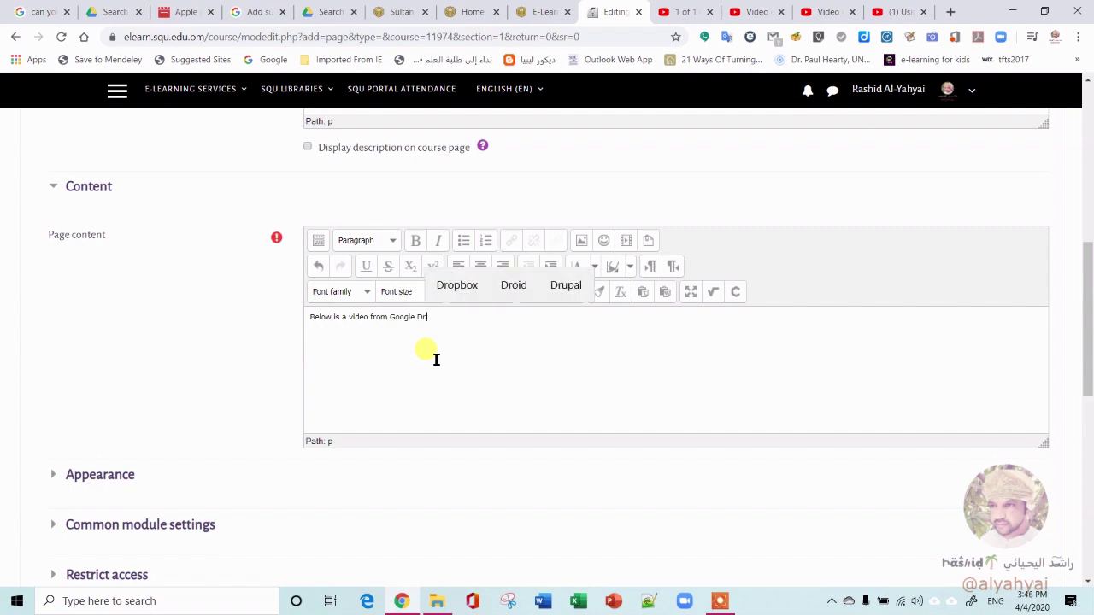
{"action": "type", "text": "ive that is publically shared"}
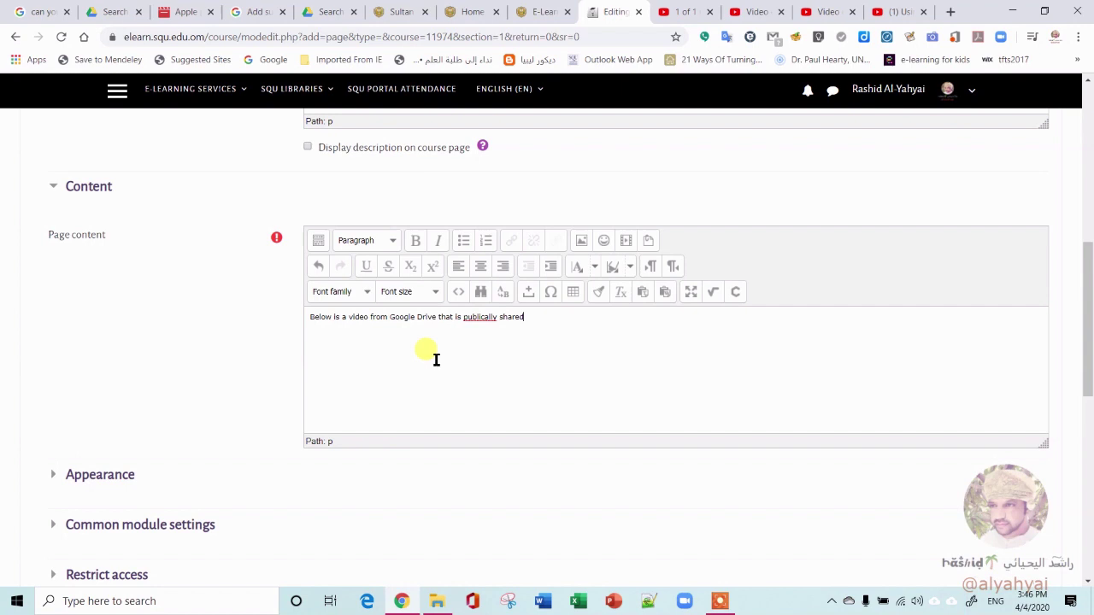
{"action": "type", "text": "."}
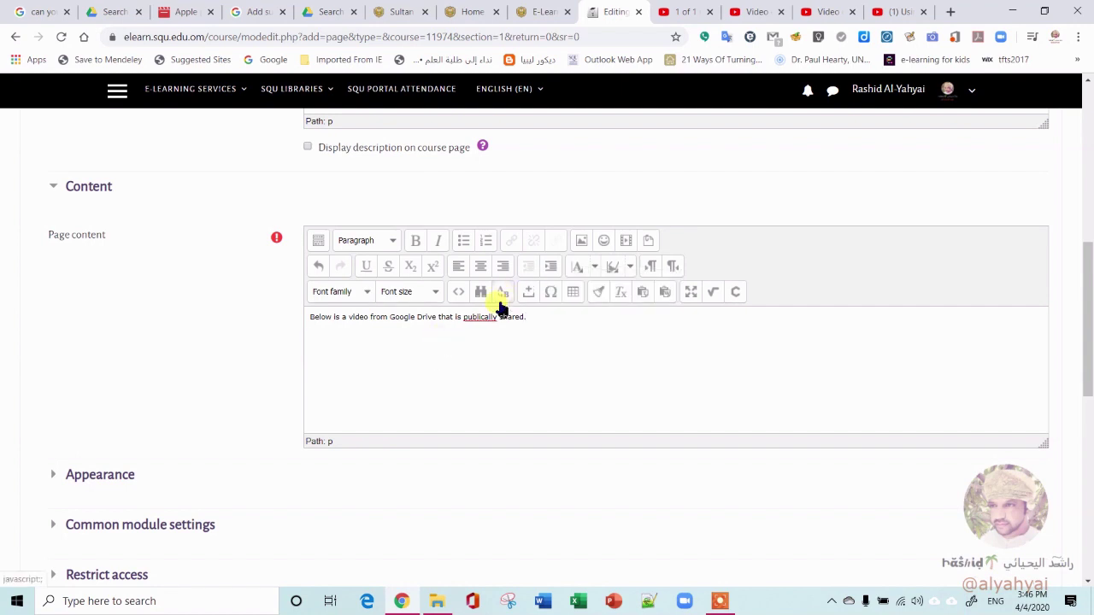
{"action": "right_click", "coordinate": [490, 317]}
{"action": "key", "text": "Escape"}
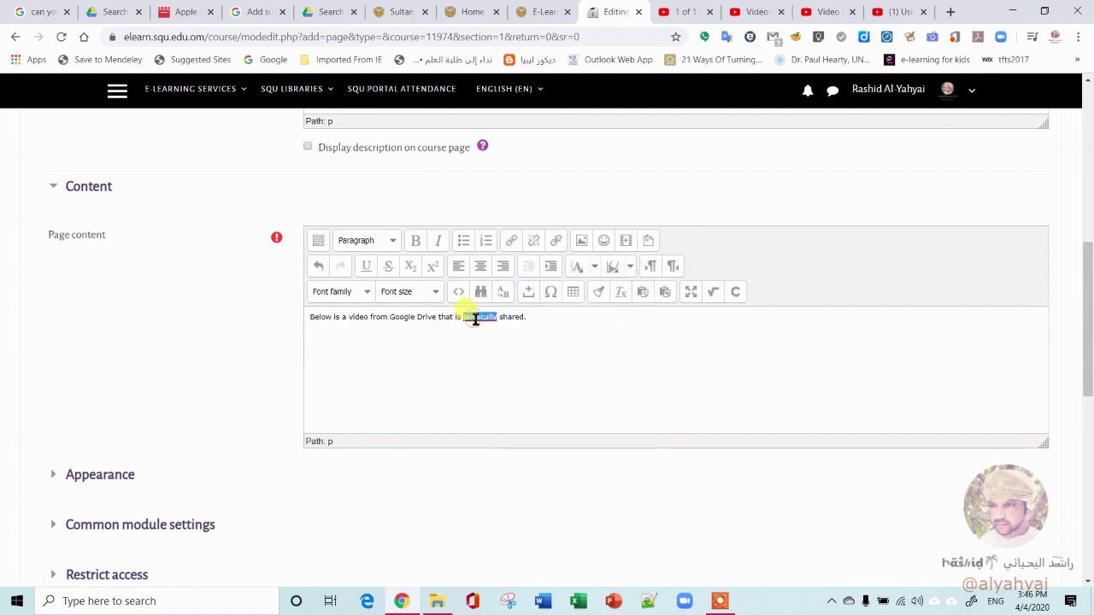
{"action": "left_click", "coordinate": [360, 339]}
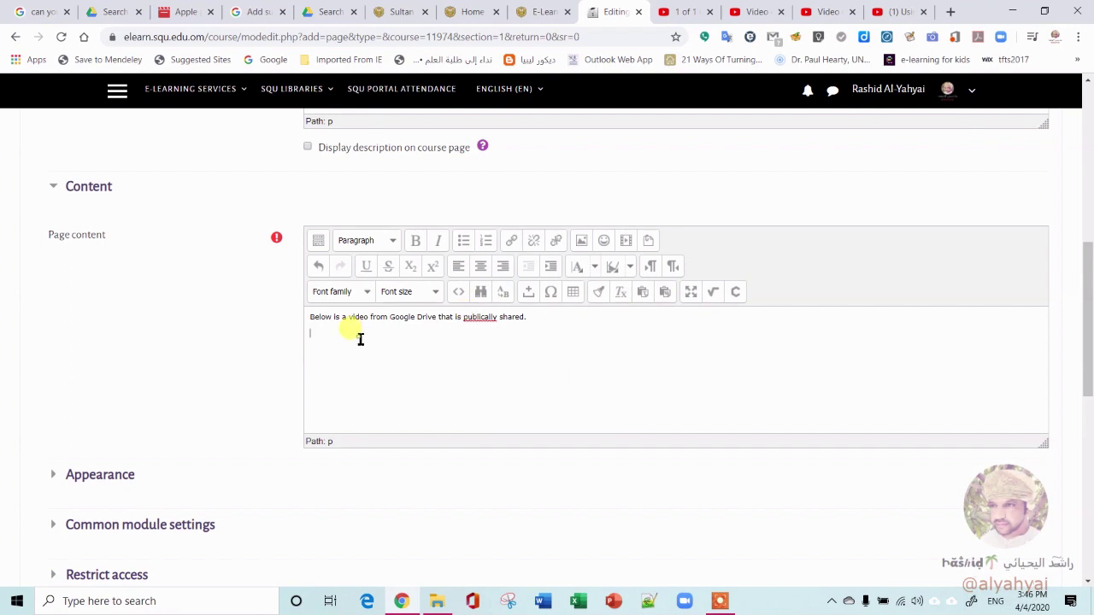
Paste the Google Drive iframe code into the Page content's HTML source and apply it
{"action": "left_click", "coordinate": [456, 293]}
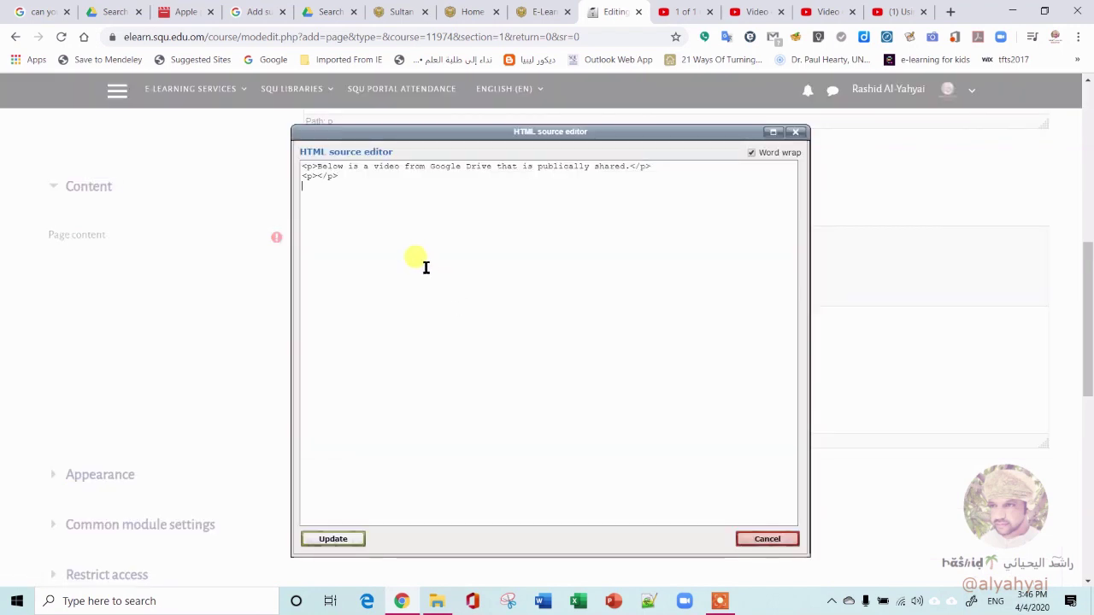
{"action": "type", "text": "<iframe src=\"https://drive.google.com/file/d/0B75UyXptSQhqLXdnT2NYUVFwVWc/preview\" width=\"640\" height=\"480\"></iframe>"}
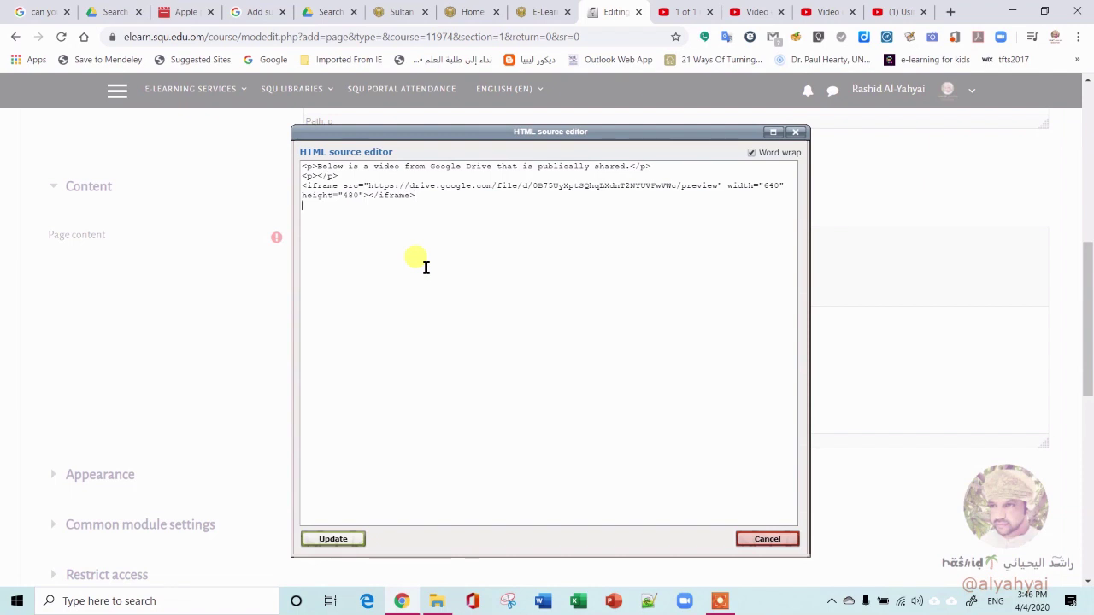
{"action": "left_click", "coordinate": [332, 540]}
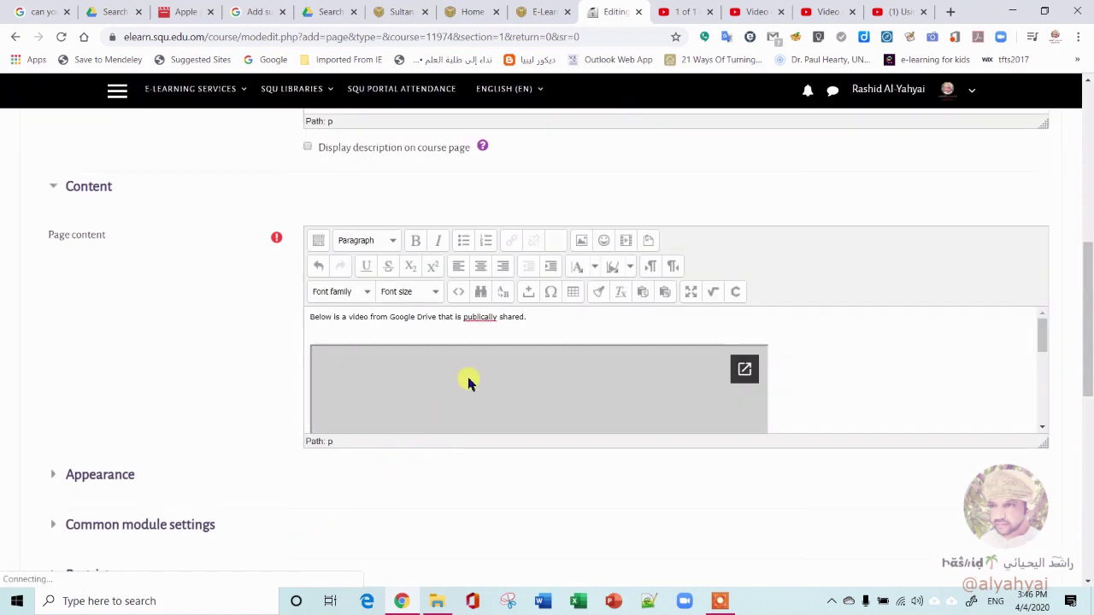
{"action": "scroll", "coordinate": [468, 380], "scroll_direction": "down", "scroll_amount": 3}
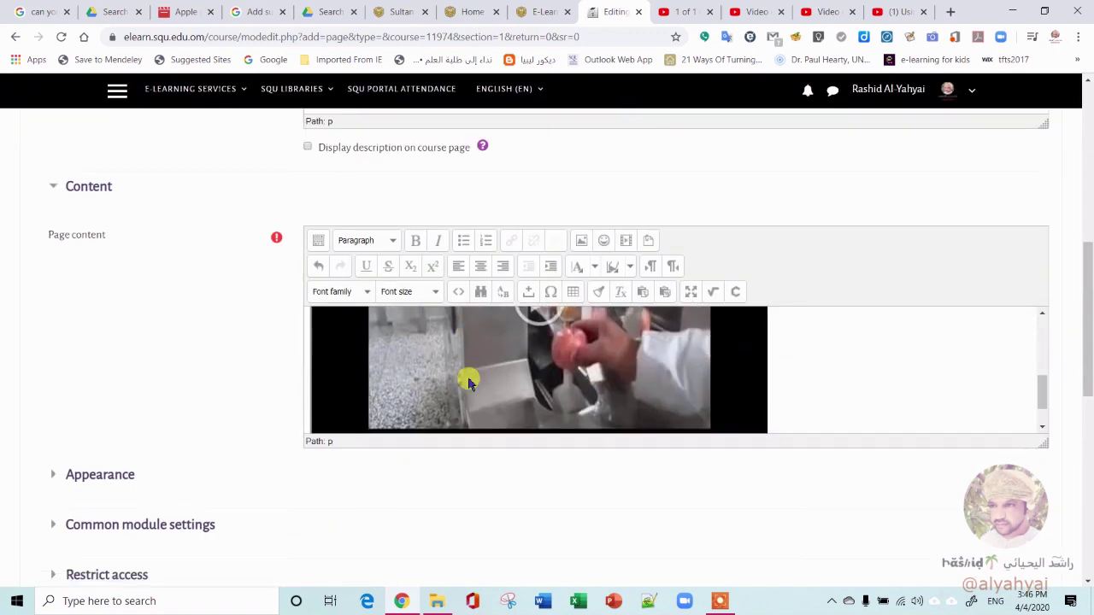
{"action": "scroll", "coordinate": [469, 381], "scroll_direction": "up", "scroll_amount": 3}
{"action": "scroll", "coordinate": [245, 396], "scroll_direction": "down", "scroll_amount": 5}
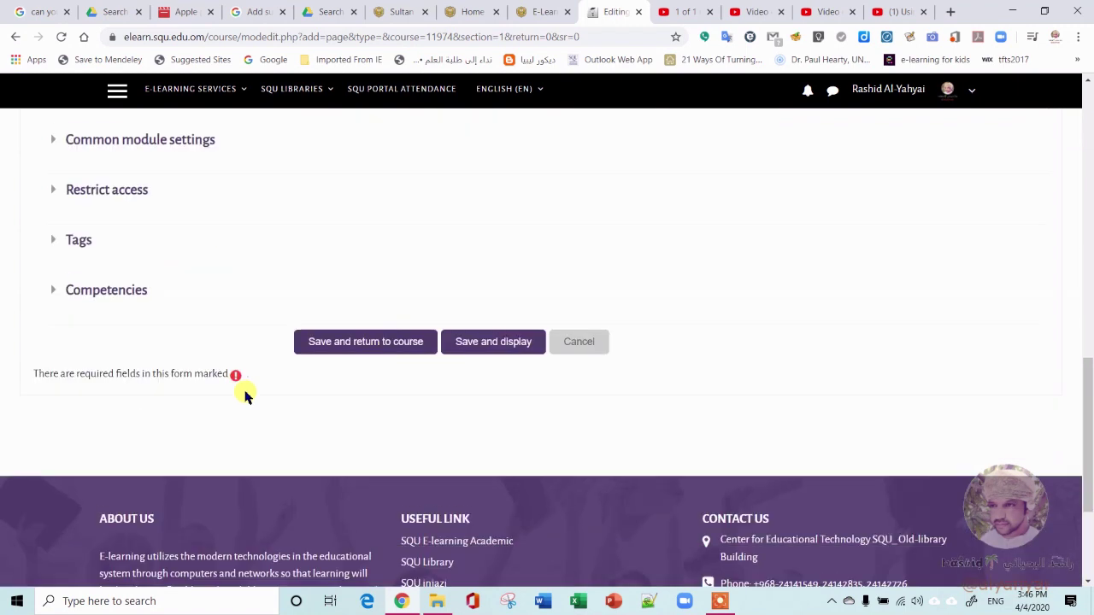
Save and display the Peeling of Grapefruit page, scrolling down to the embedded video
{"action": "left_click", "coordinate": [518, 343]}
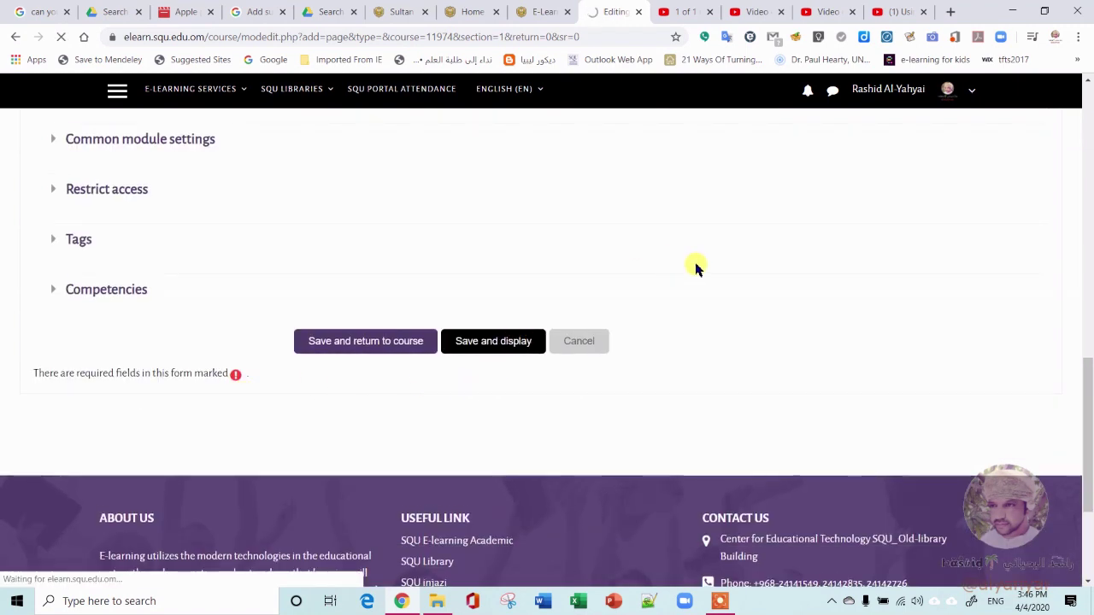
{"action": "scroll", "coordinate": [604, 418], "scroll_direction": "down", "scroll_amount": 2}
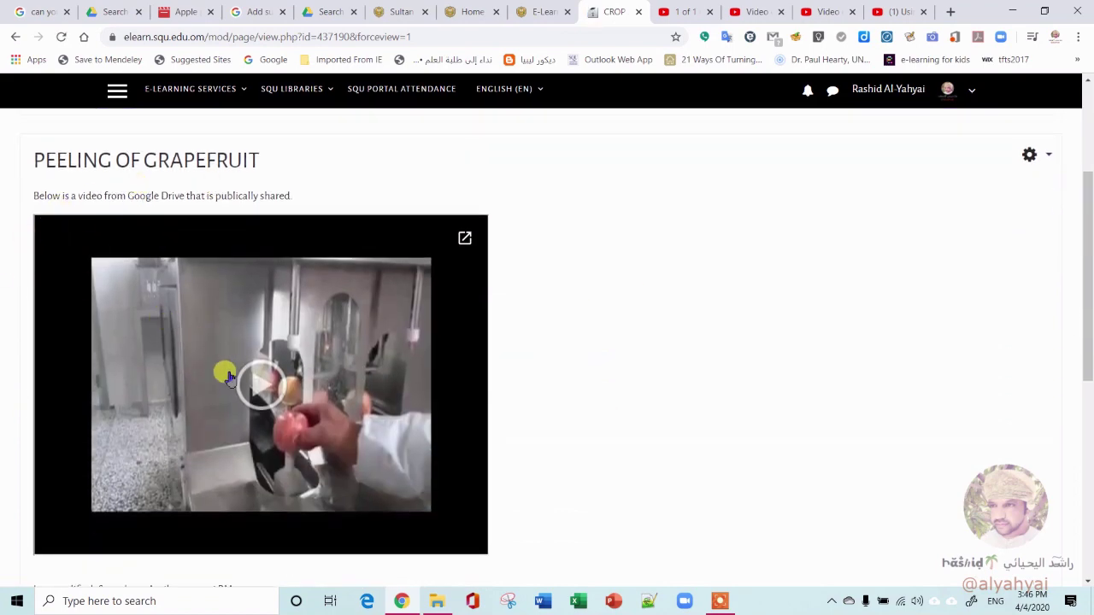
{"action": "scroll", "coordinate": [349, 180], "scroll_direction": "down", "scroll_amount": 3}
{"action": "scroll", "coordinate": [349, 180], "scroll_direction": "up", "scroll_amount": 3}
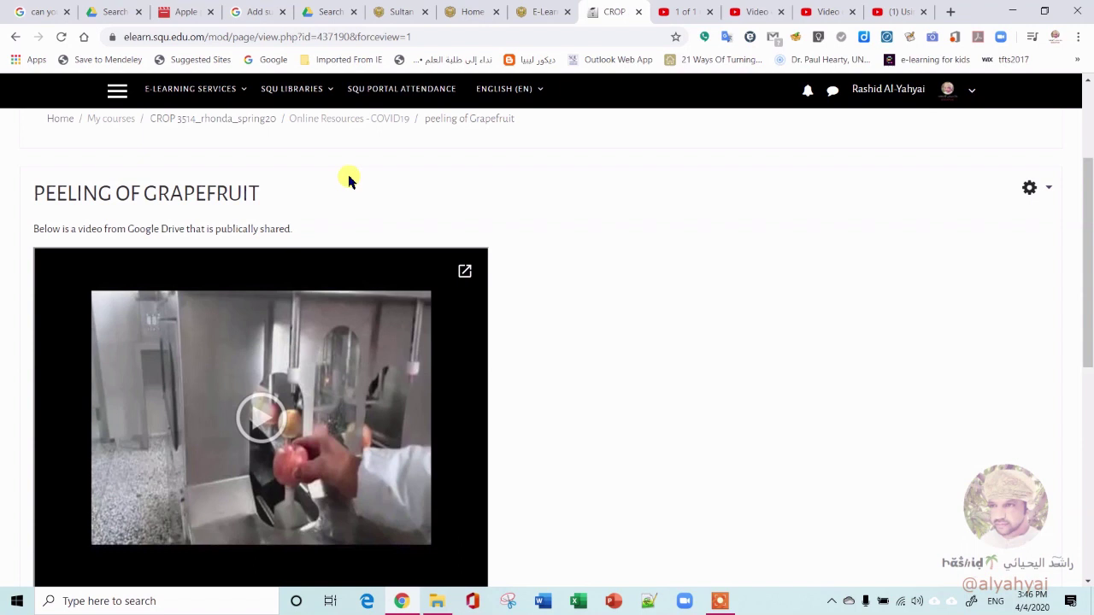
{"action": "scroll", "coordinate": [349, 179], "scroll_direction": "down", "scroll_amount": 1}
{"action": "scroll", "coordinate": [346, 175], "scroll_direction": "down", "scroll_amount": 1}
{"action": "scroll", "coordinate": [337, 214], "scroll_direction": "up", "scroll_amount": 1}
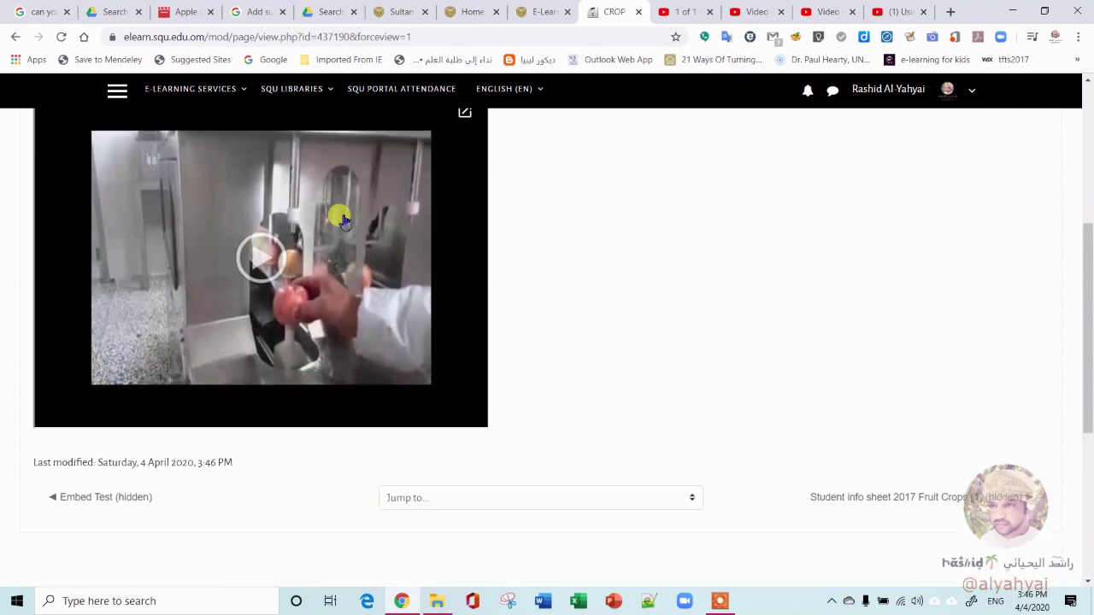
Play the embedded Drive video, pause at 0:06, resume, and pop it out to Drive
{"action": "left_click", "coordinate": [262, 299]}
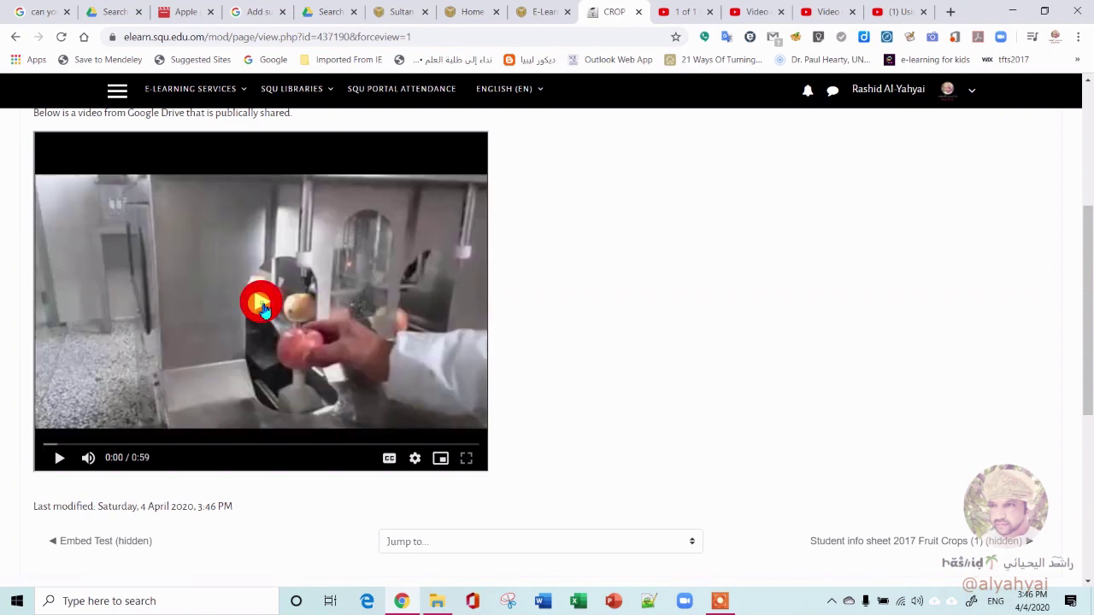
{"action": "left_click", "coordinate": [263, 307]}
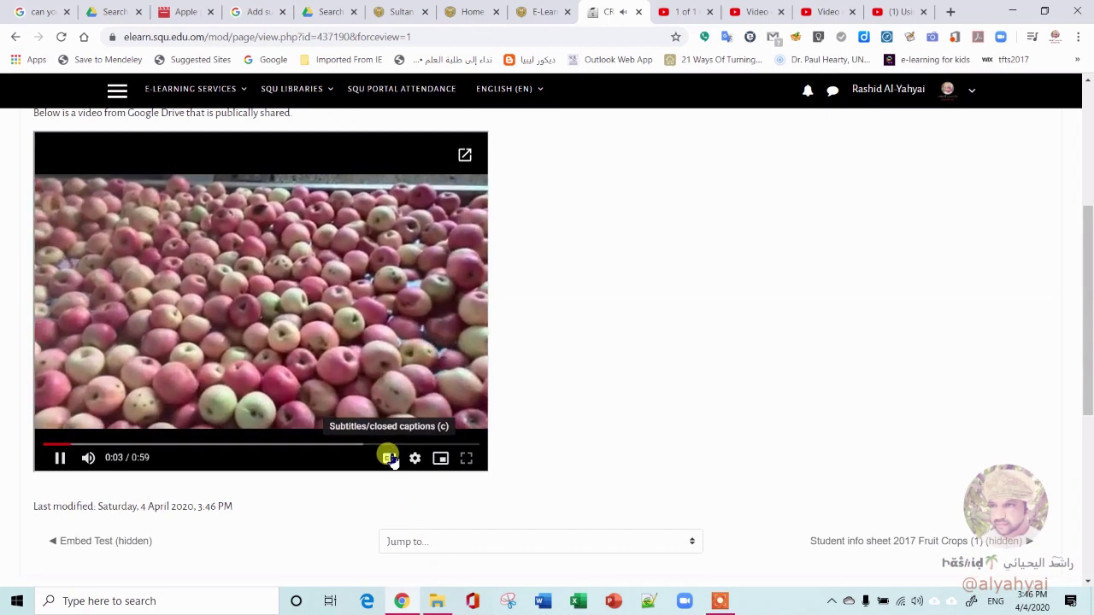
{"action": "left_click", "coordinate": [64, 458]}
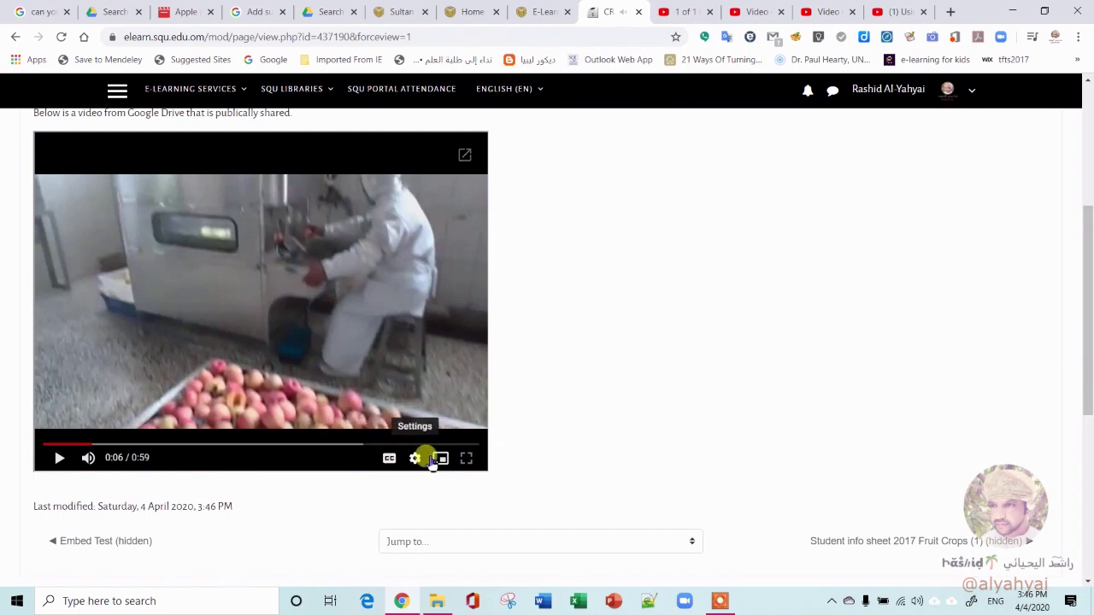
{"action": "left_click", "coordinate": [440, 198]}
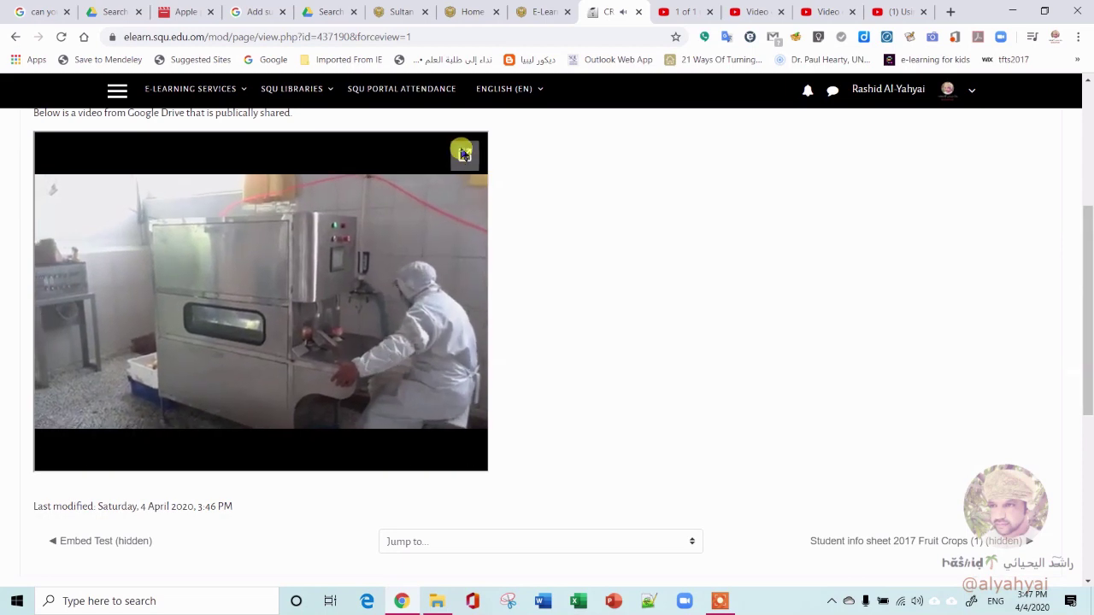
{"action": "left_click", "coordinate": [464, 154]}
{"action": "left_click", "coordinate": [588, 10]}
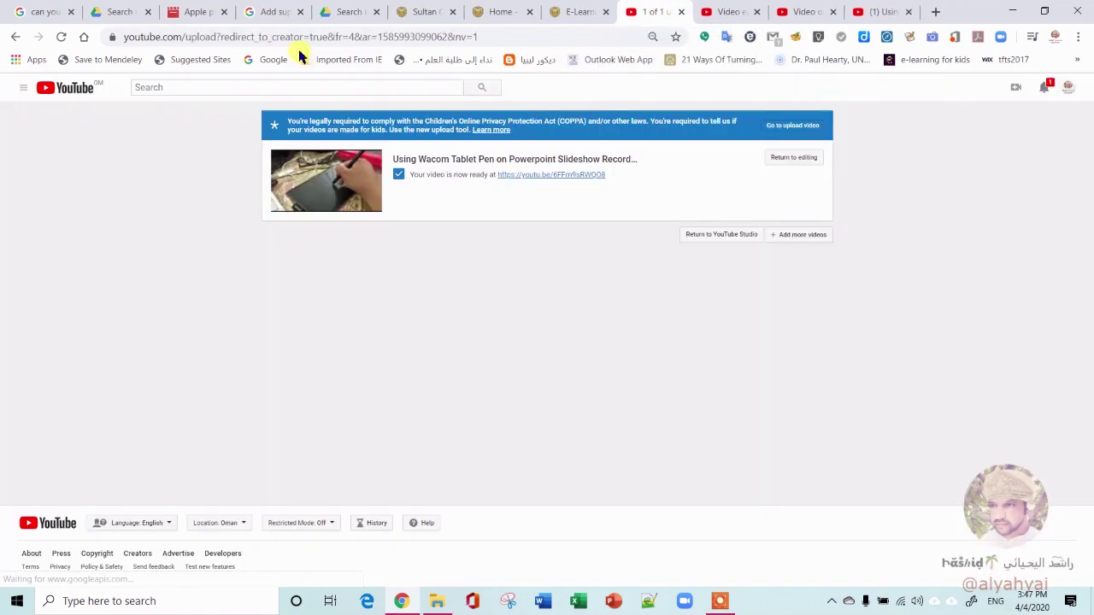
Review the Apple peeling video's sharing and advanced options, cancelling without changes
{"action": "left_click", "coordinate": [354, 15]}
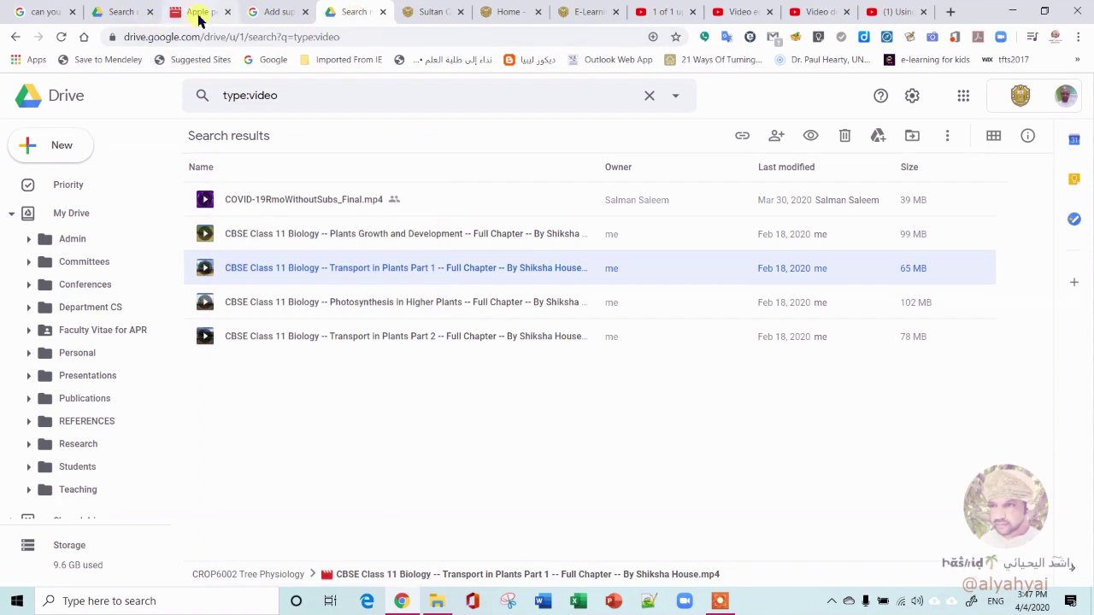
{"action": "left_click", "coordinate": [200, 13]}
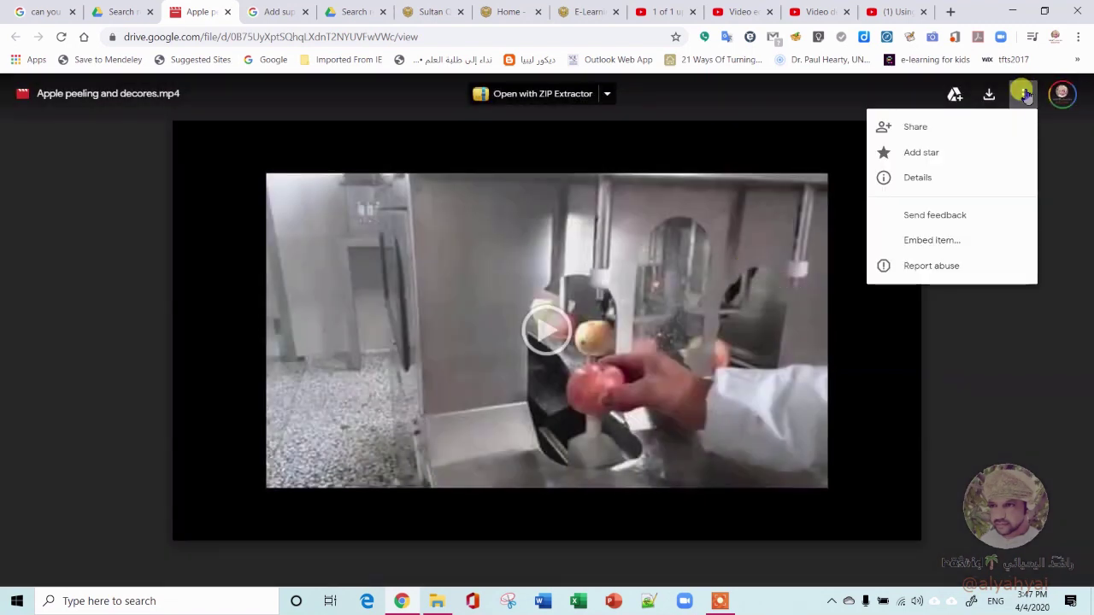
{"action": "left_click", "coordinate": [975, 125]}
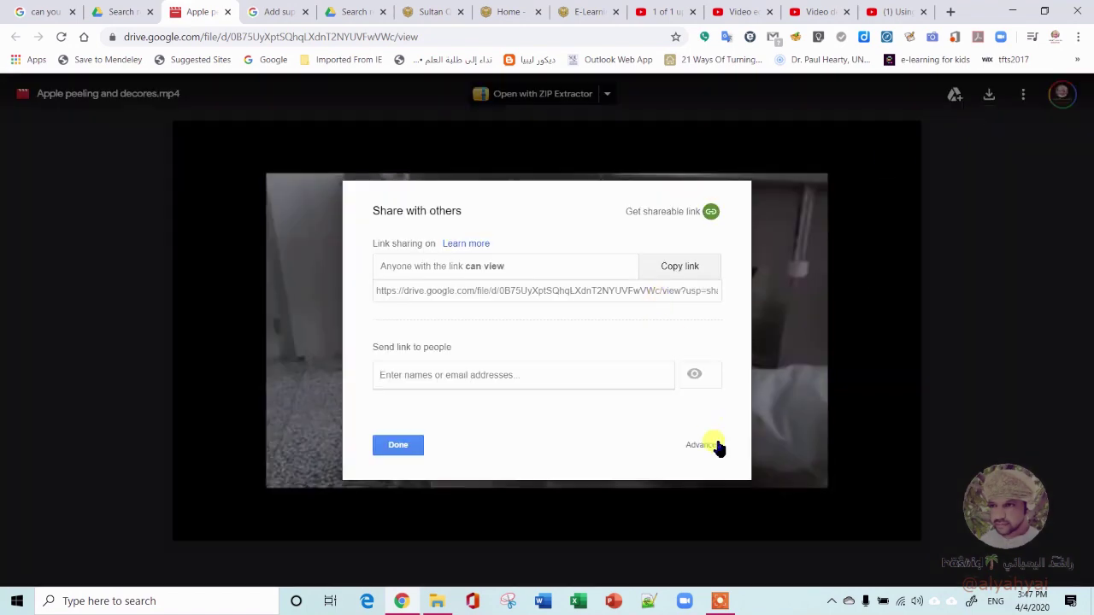
{"action": "left_click", "coordinate": [703, 445]}
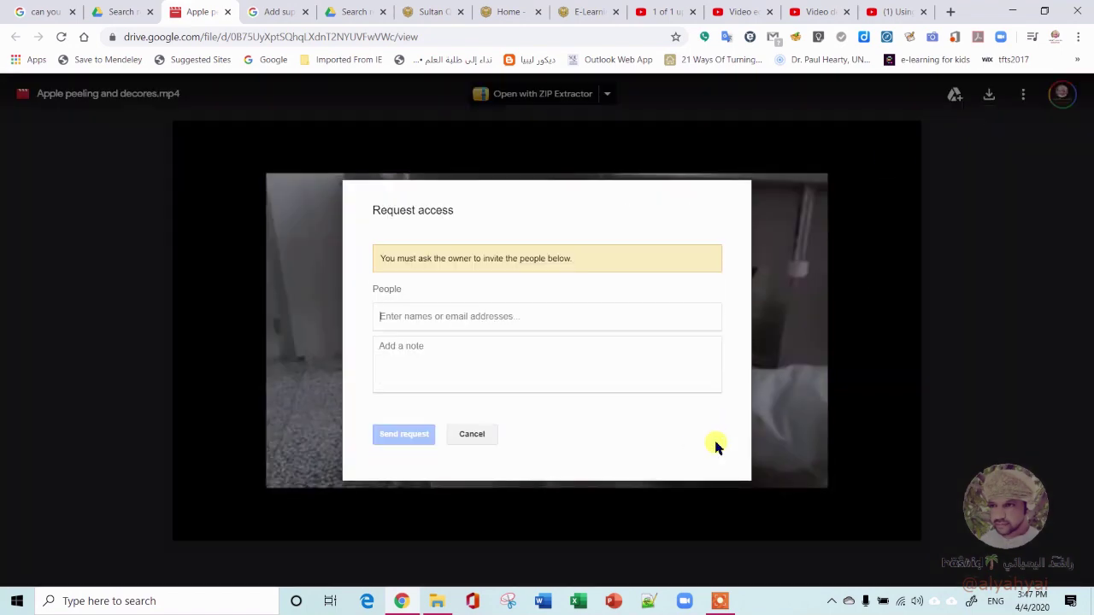
{"action": "left_click", "coordinate": [473, 436]}
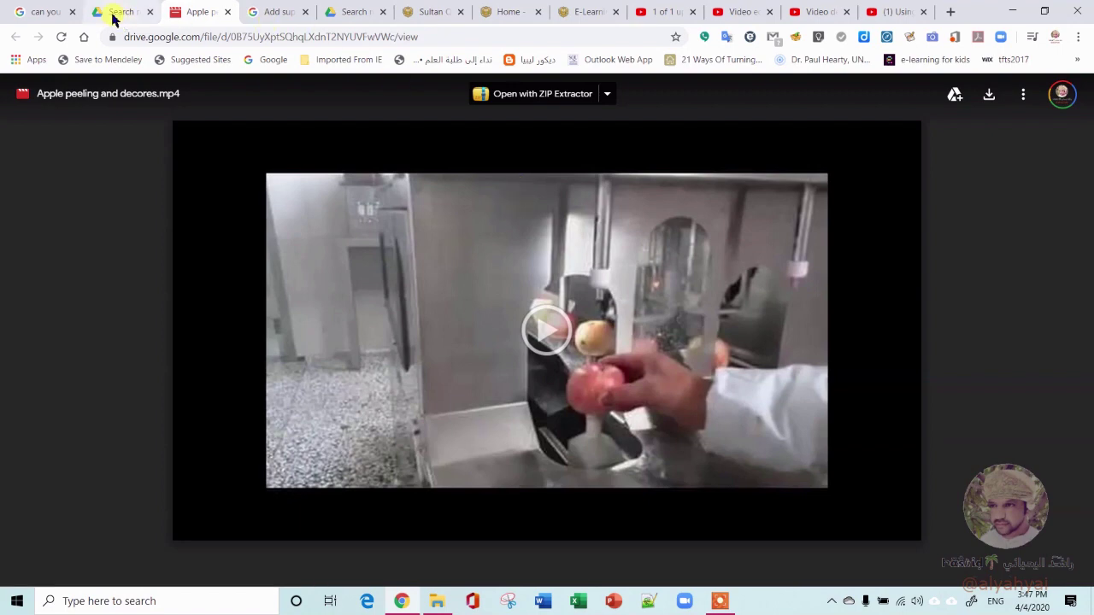
Reopen the Apple peeling video preview from the Drive search results and bring up its embed code
{"action": "left_click", "coordinate": [114, 17]}
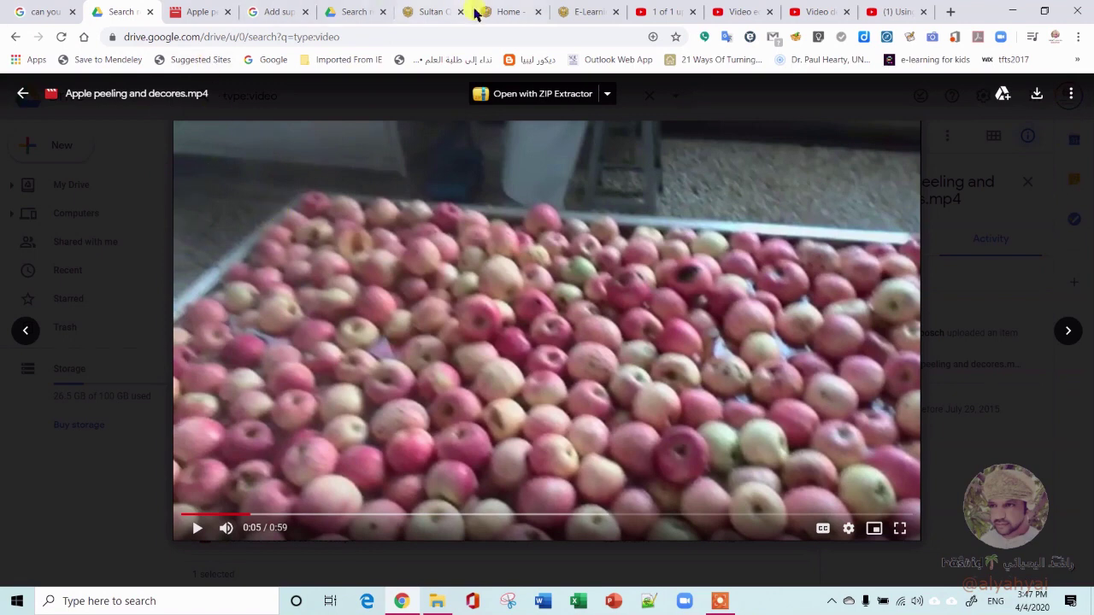
{"action": "left_click", "coordinate": [582, 10]}
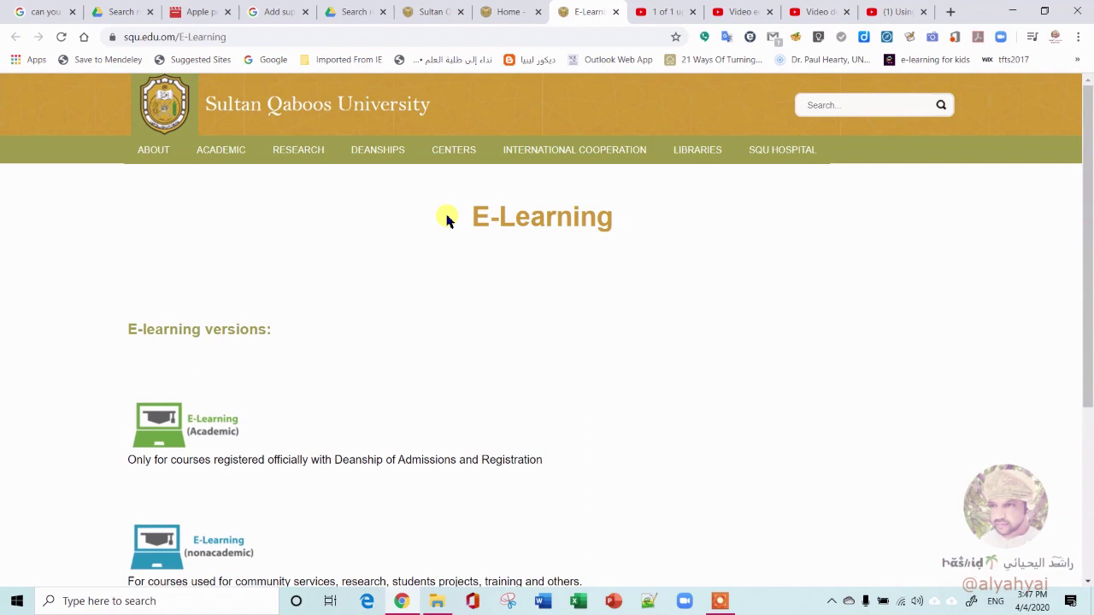
{"action": "left_click", "coordinate": [105, 11]}
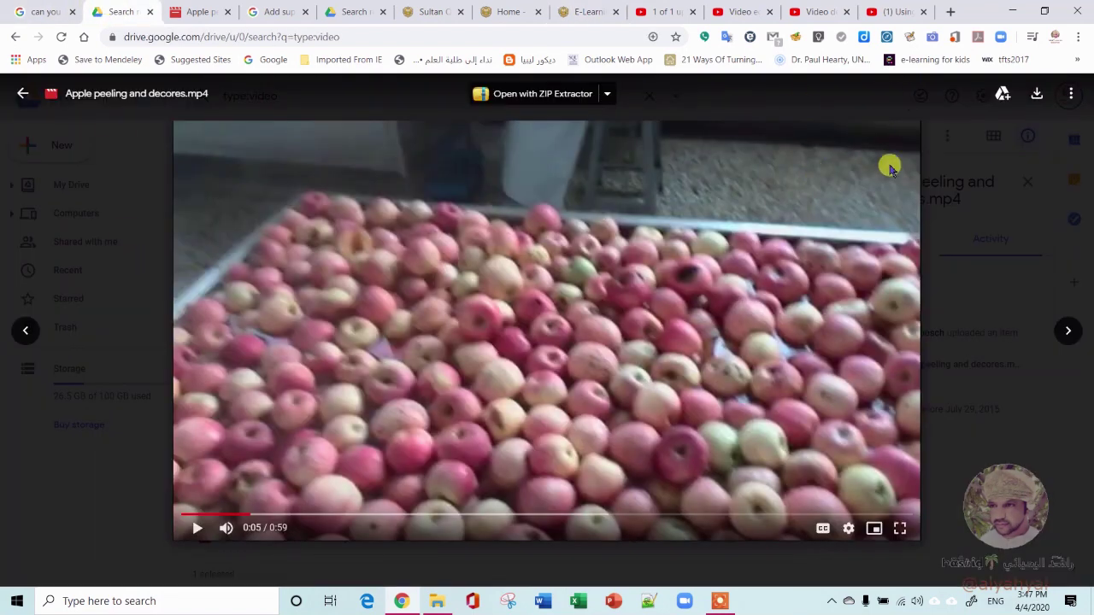
{"action": "left_click", "coordinate": [157, 278]}
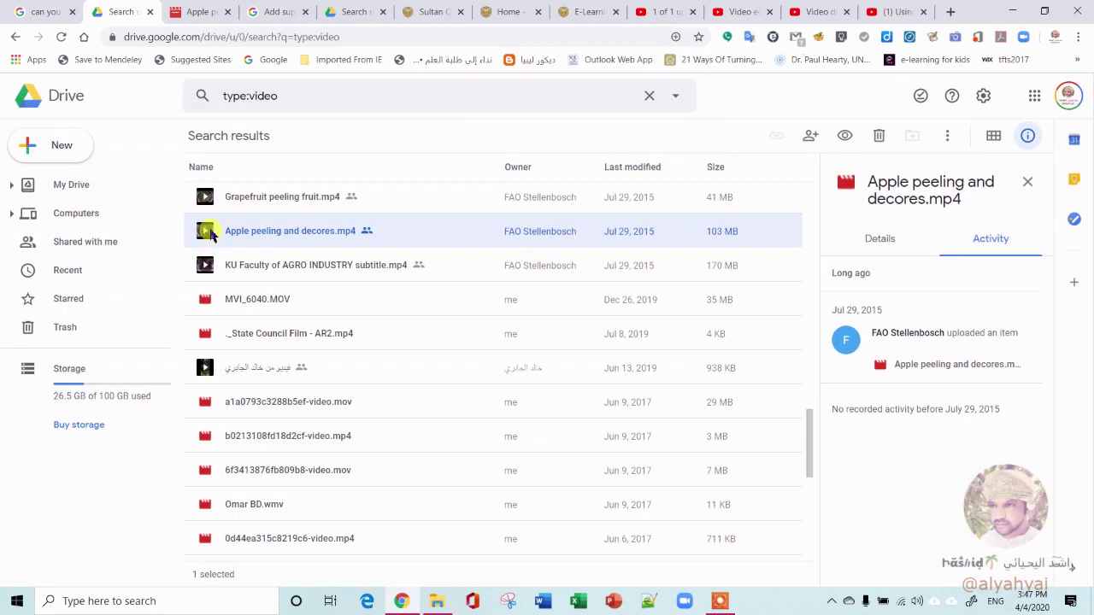
{"action": "double_click", "coordinate": [212, 236]}
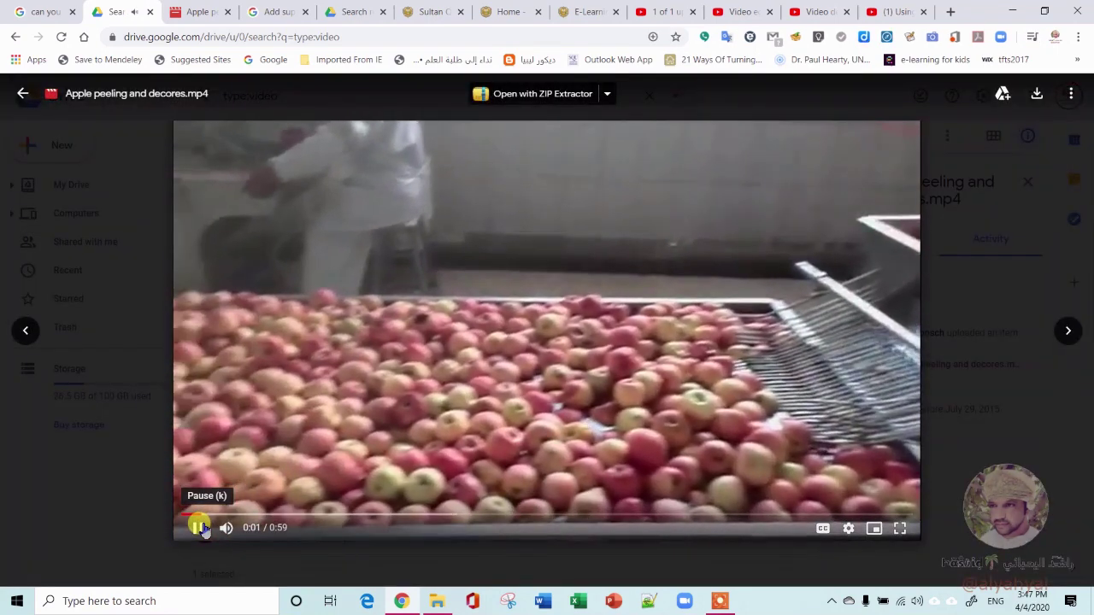
{"action": "left_click", "coordinate": [198, 528]}
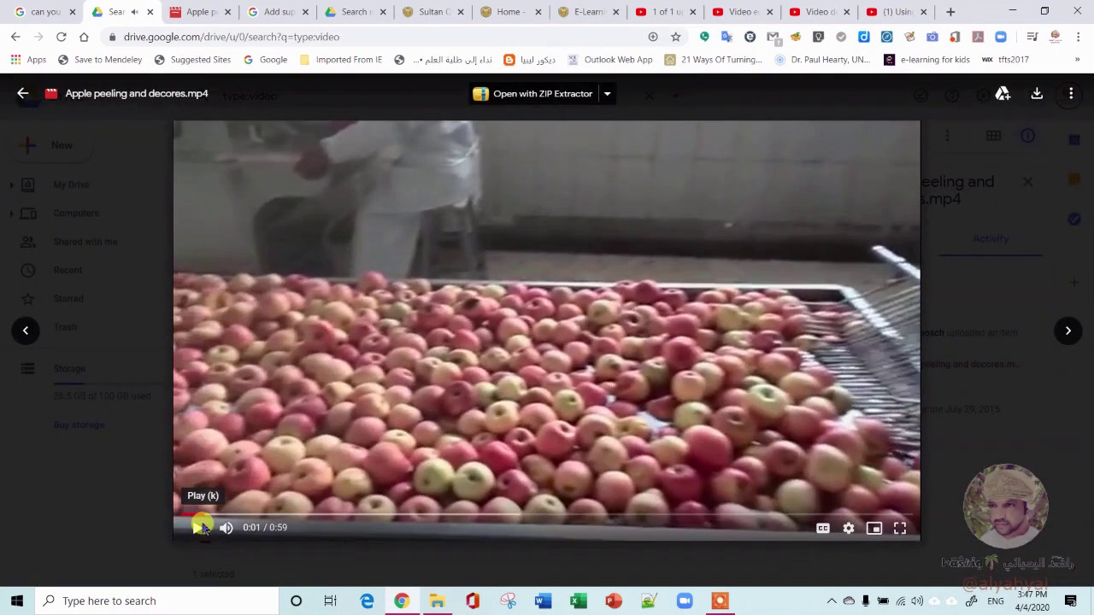
{"action": "left_click", "coordinate": [1071, 93]}
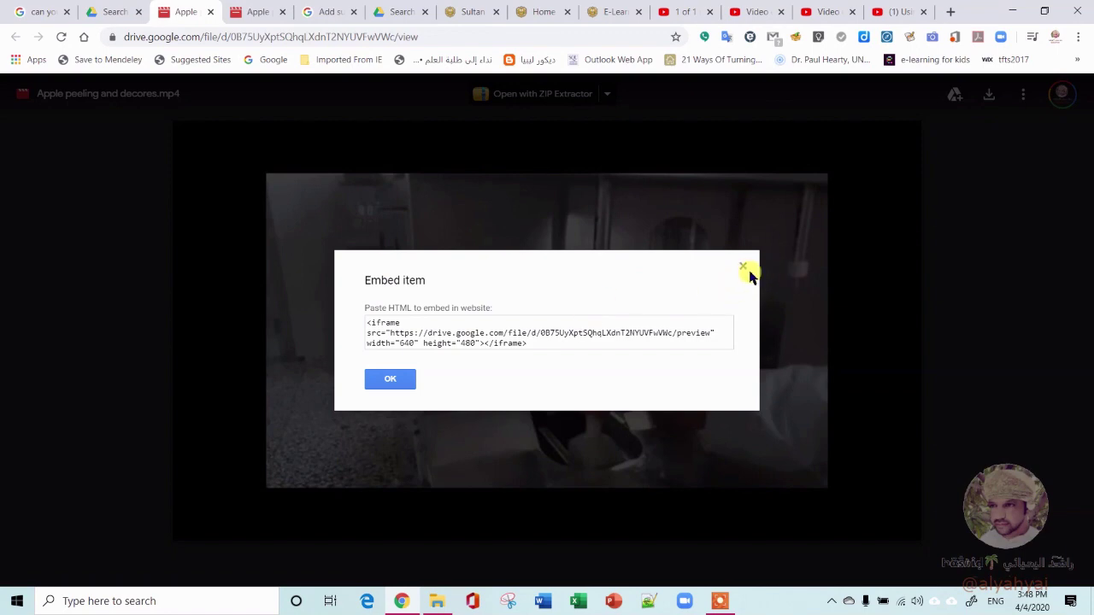
Close the Embed item dialog and, from the search tab, open the video in a new window
{"action": "left_click", "coordinate": [744, 267]}
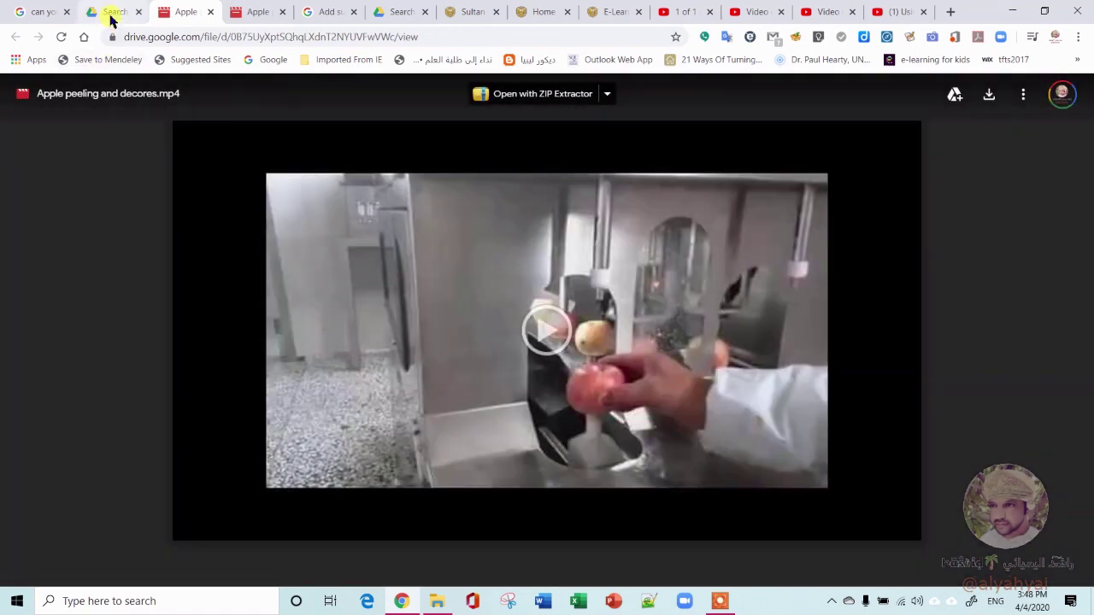
{"action": "left_click", "coordinate": [109, 14]}
{"action": "left_click", "coordinate": [1071, 93]}
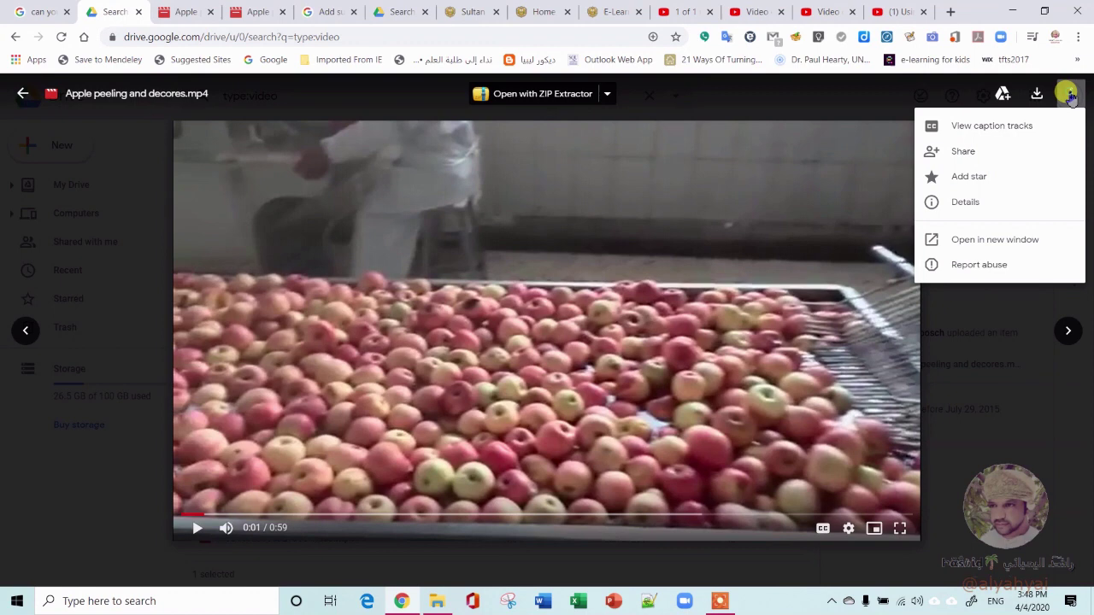